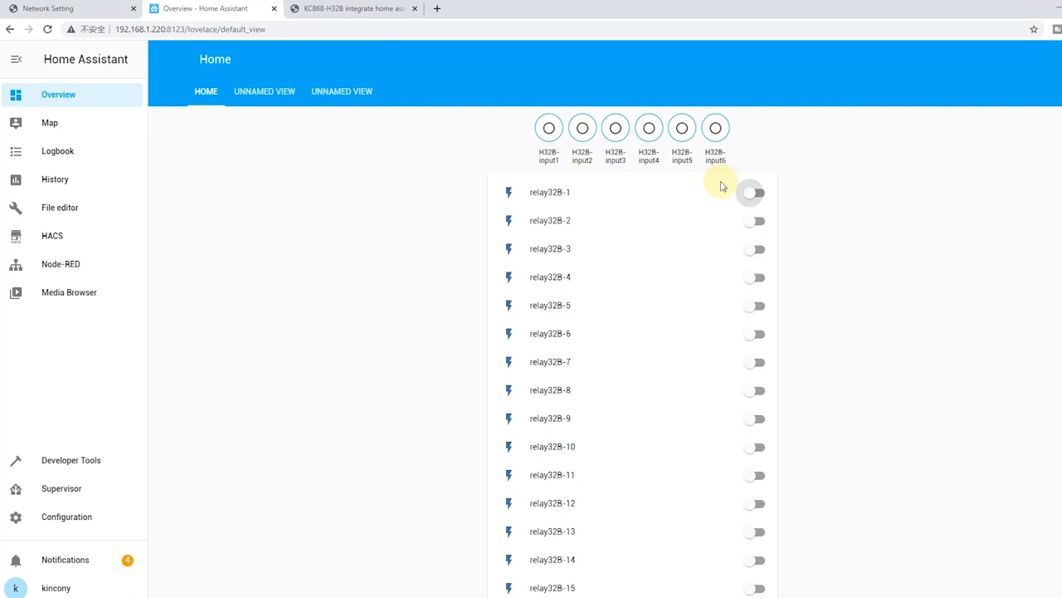
Step: Switch to the controller's Network Setting page and check its firmware version under Ethernet Setting
{"action": "left_click", "coordinate": [103, 8]}
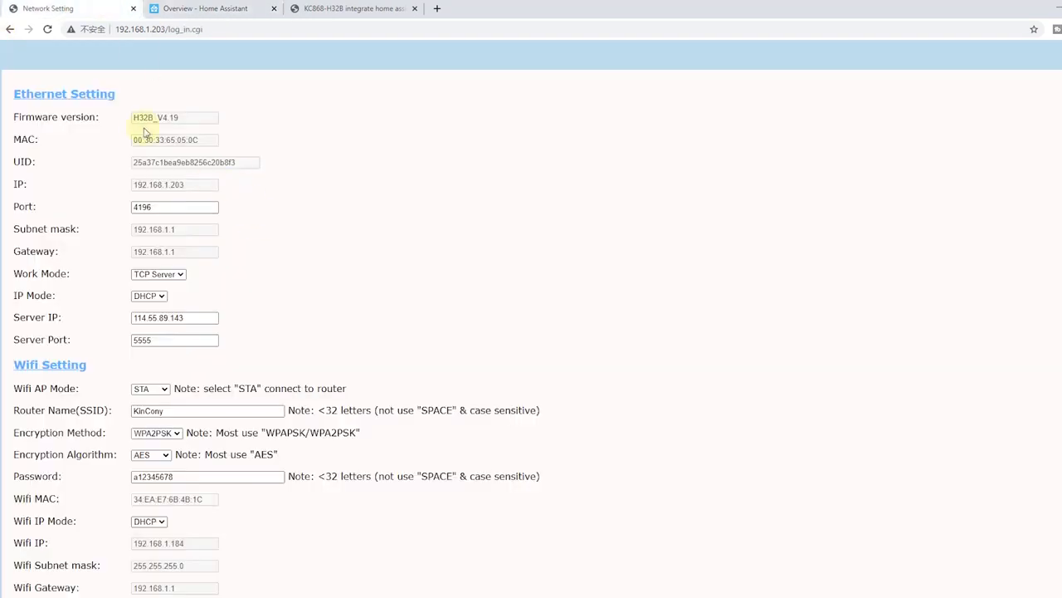
{"action": "left_click_drag", "start_coordinate": [189, 117], "coordinate": [134, 124]}
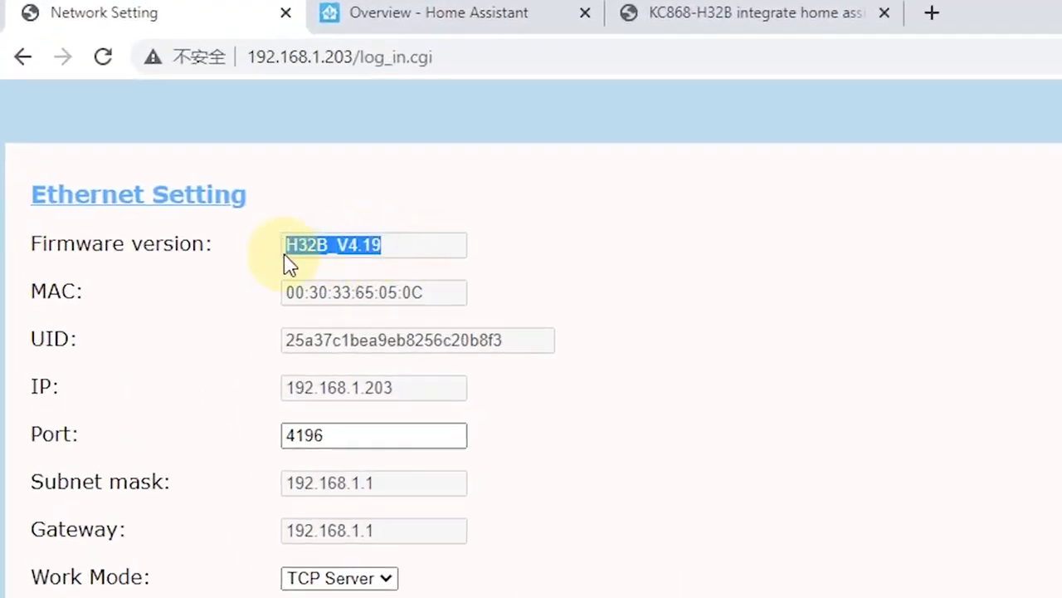
{"action": "left_click", "coordinate": [422, 265]}
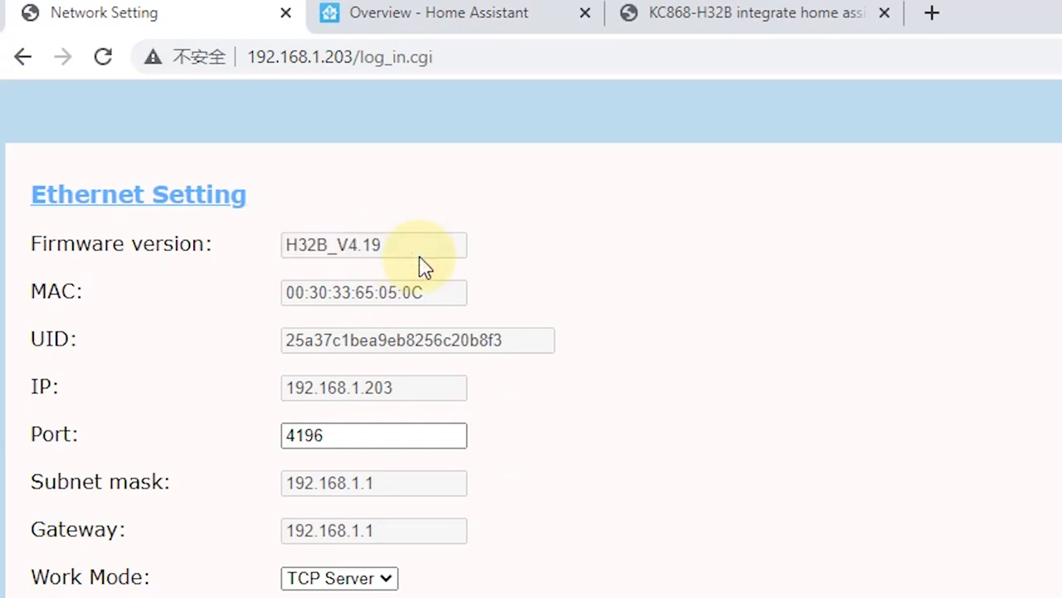
{"action": "left_click_drag", "start_coordinate": [419, 246], "coordinate": [281, 247]}
{"action": "left_click", "coordinate": [435, 245]}
{"action": "left_click", "coordinate": [333, 246]}
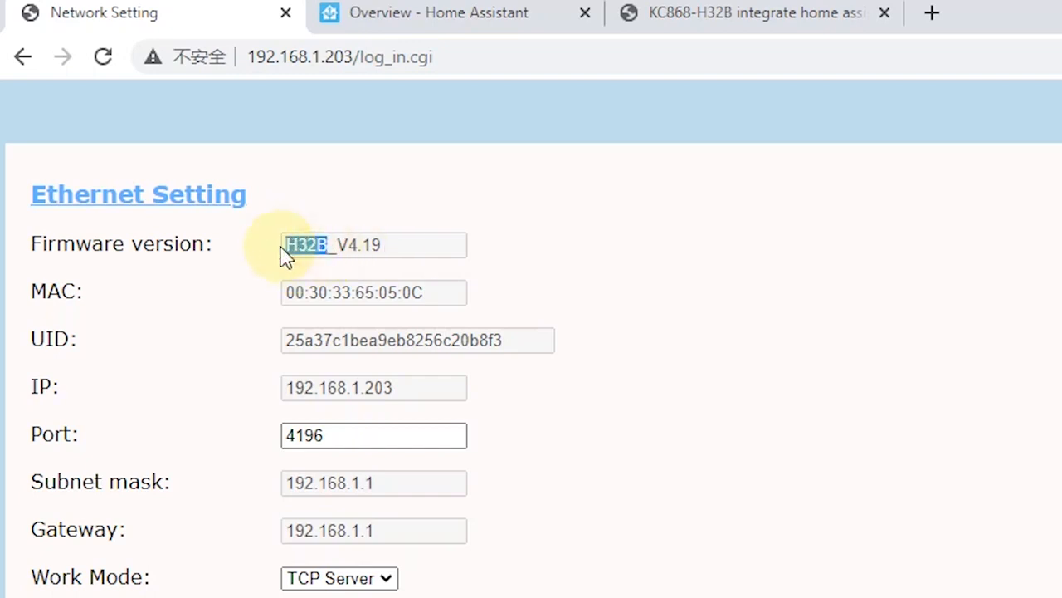
{"action": "left_click_drag", "start_coordinate": [429, 247], "coordinate": [282, 245]}
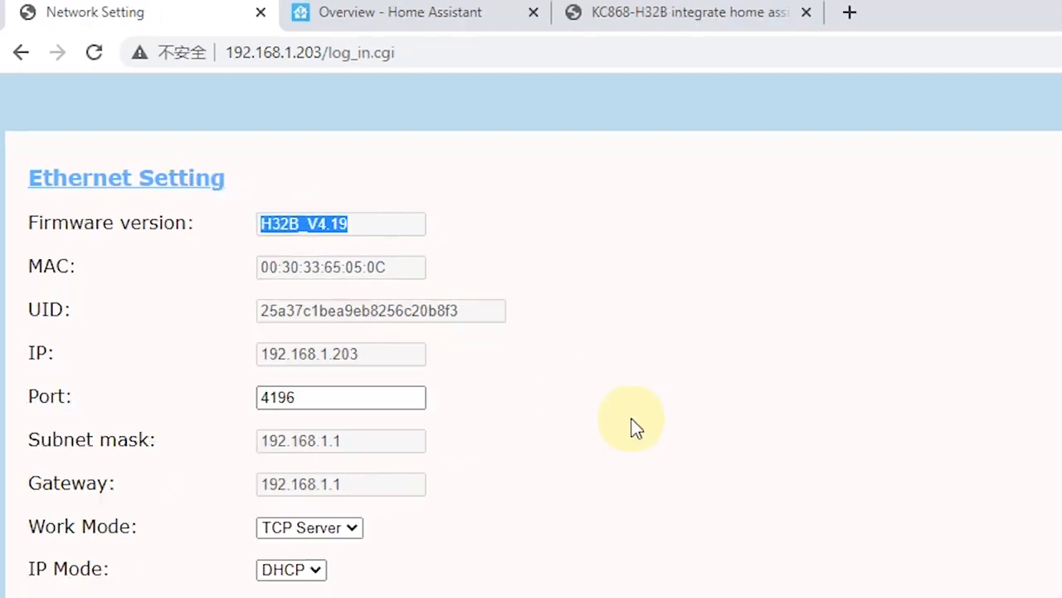
Step: Set the Wifi Work Mode to MQTT in the controller's Wifi Setting section
{"action": "scroll", "coordinate": [664, 506], "scroll_direction": "down", "scroll_amount": 3}
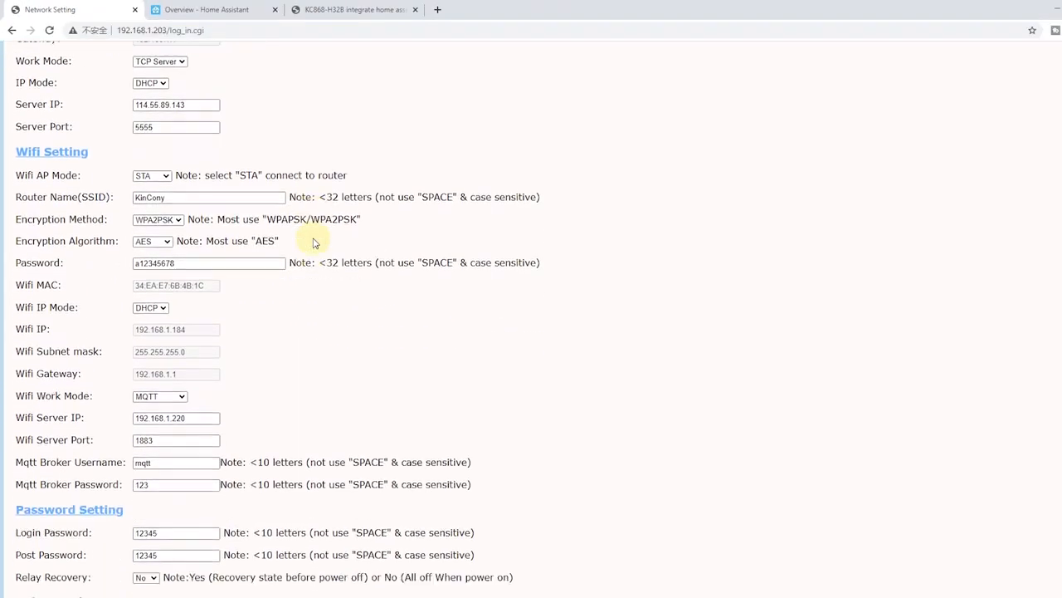
{"action": "scroll", "coordinate": [312, 257], "scroll_direction": "down", "scroll_amount": 2}
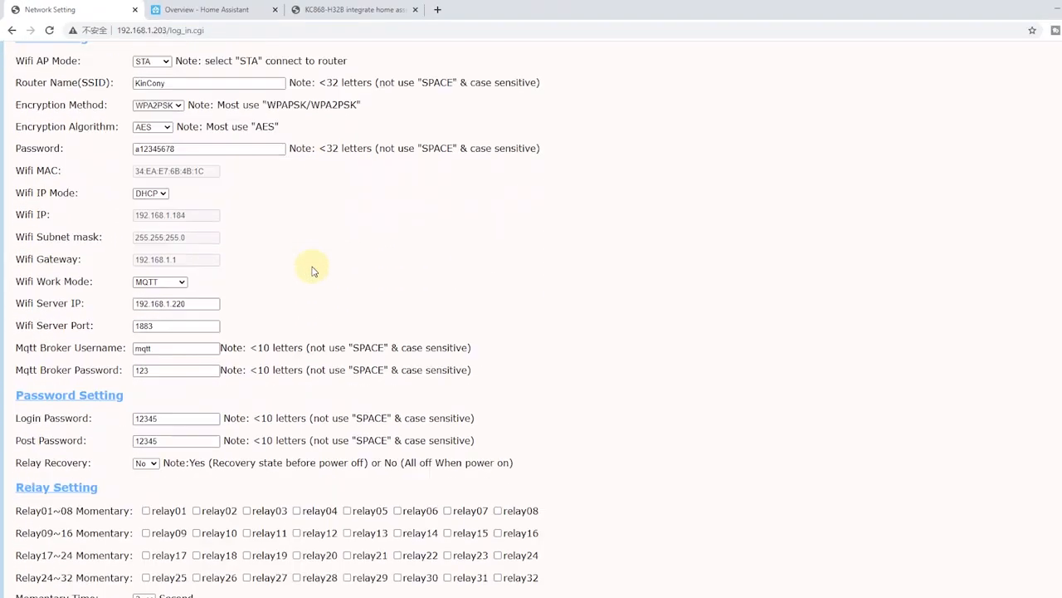
{"action": "scroll", "coordinate": [310, 268], "scroll_direction": "up", "scroll_amount": 2}
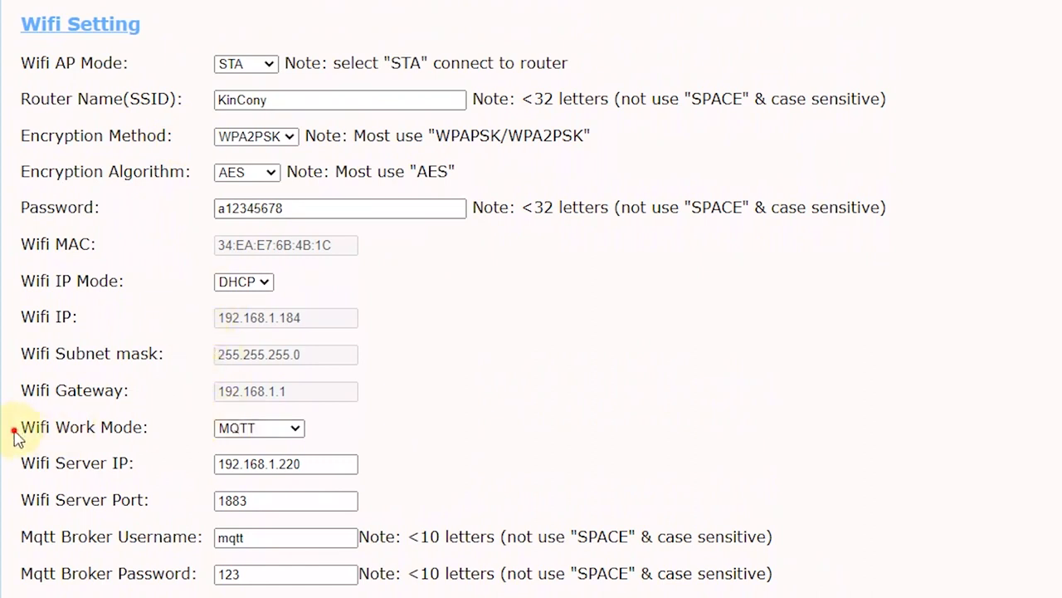
{"action": "left_click_drag", "start_coordinate": [16, 438], "coordinate": [159, 429]}
{"action": "left_click", "coordinate": [283, 432]}
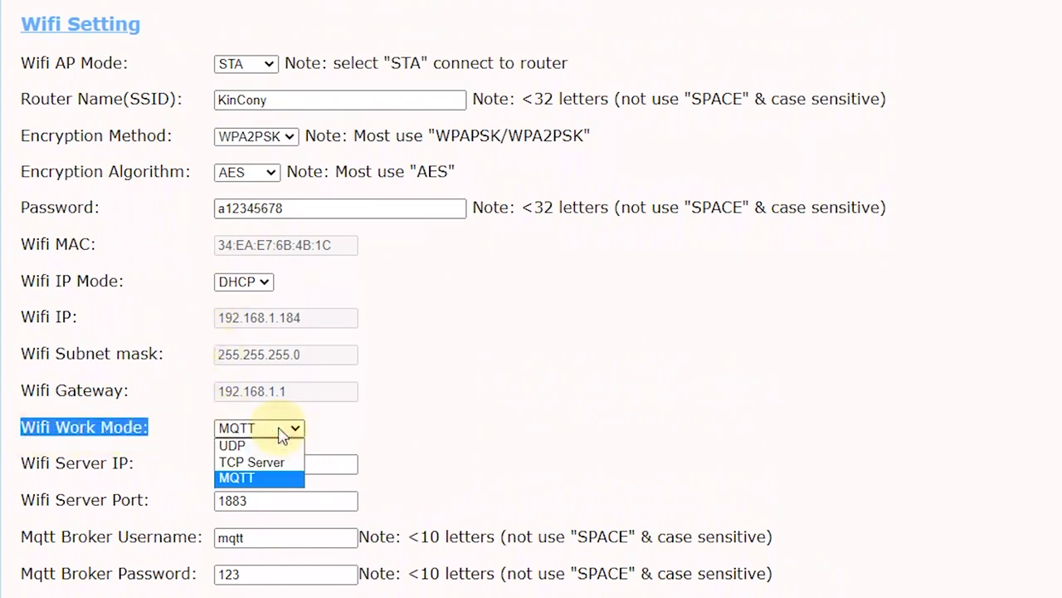
{"action": "left_click", "coordinate": [288, 487]}
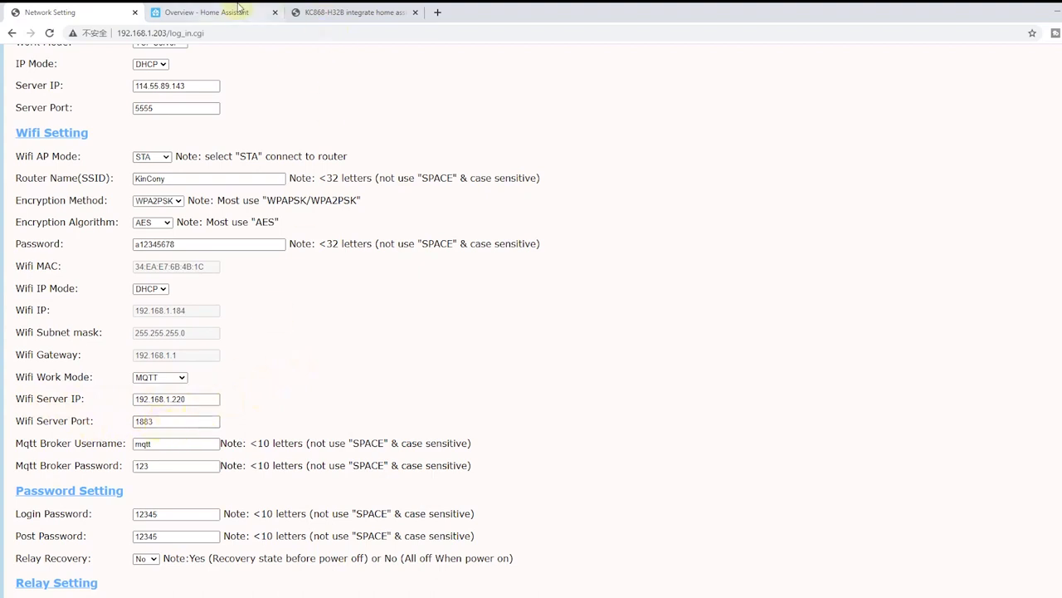
Step: Switch to Home Assistant, search the Supervisor's add-on store for "mos" and open the Mosquitto broker add-on
{"action": "left_click", "coordinate": [238, 10]}
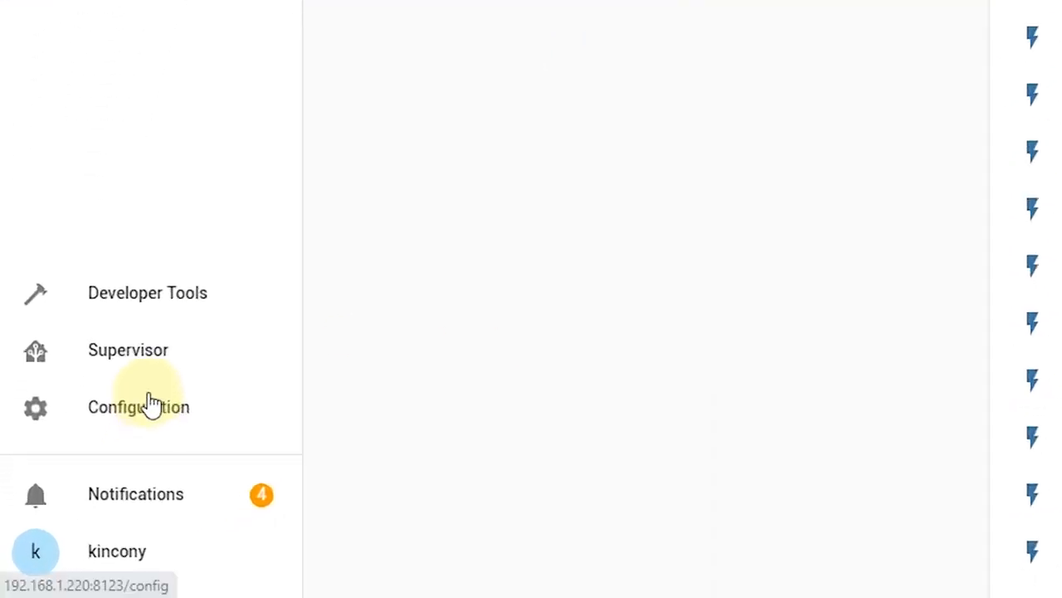
{"action": "left_click", "coordinate": [151, 355]}
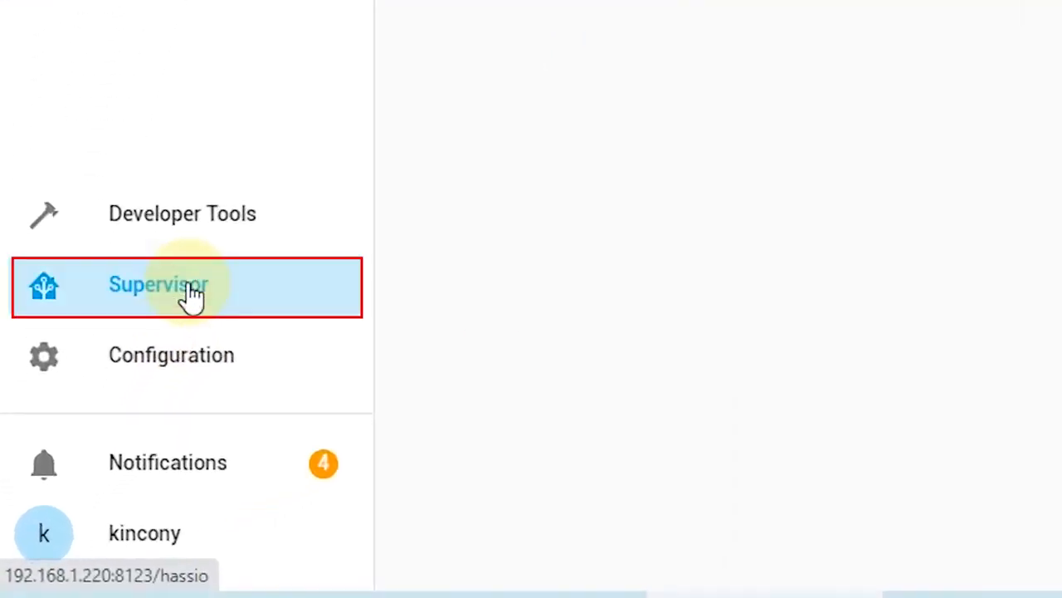
{"action": "left_click", "coordinate": [589, 58]}
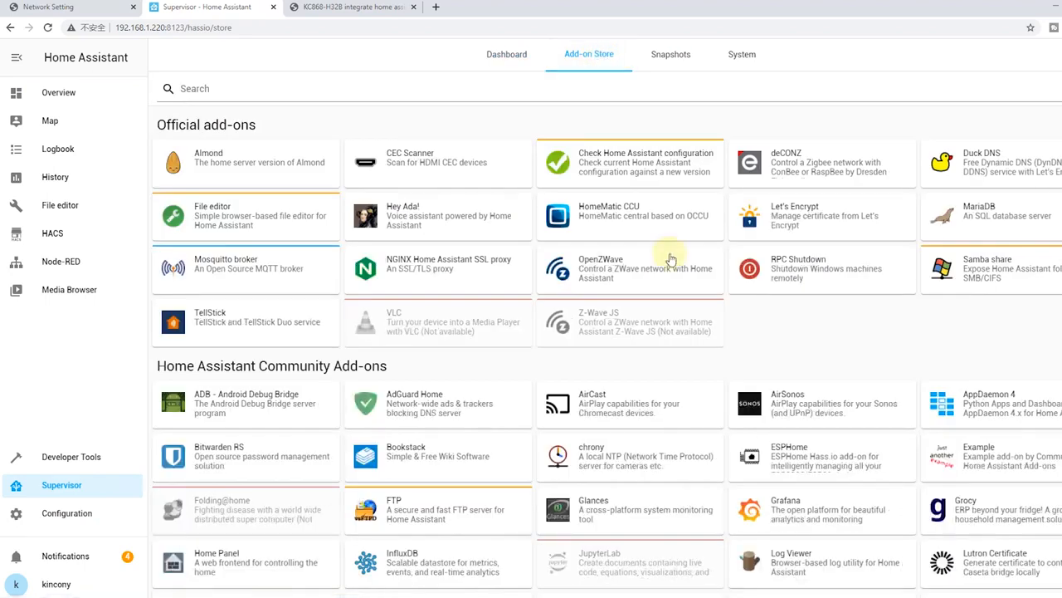
{"action": "left_click", "coordinate": [304, 93]}
{"action": "type", "text": "mos"}
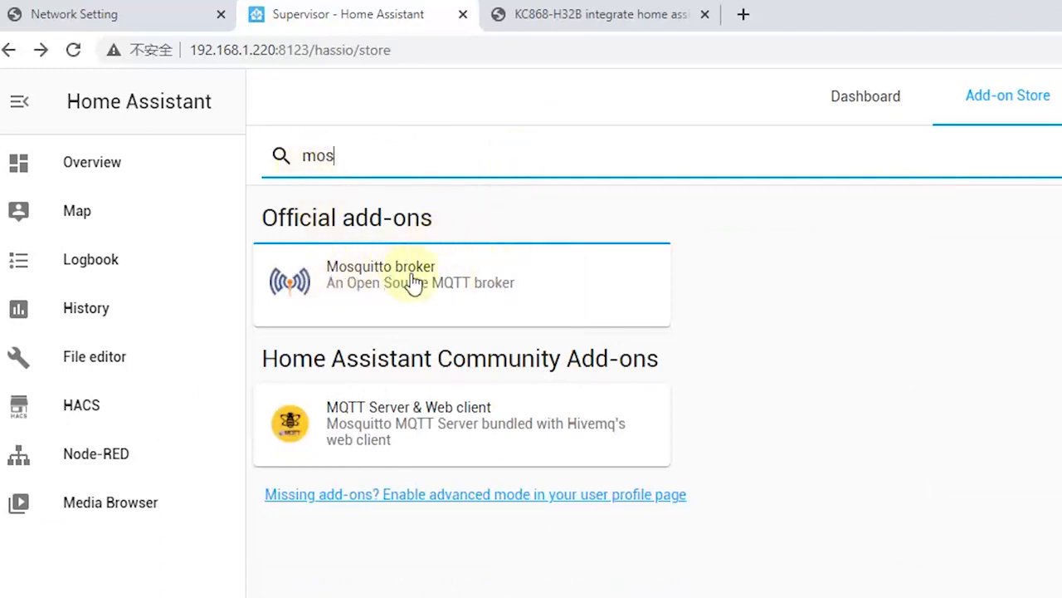
{"action": "left_click", "coordinate": [530, 287]}
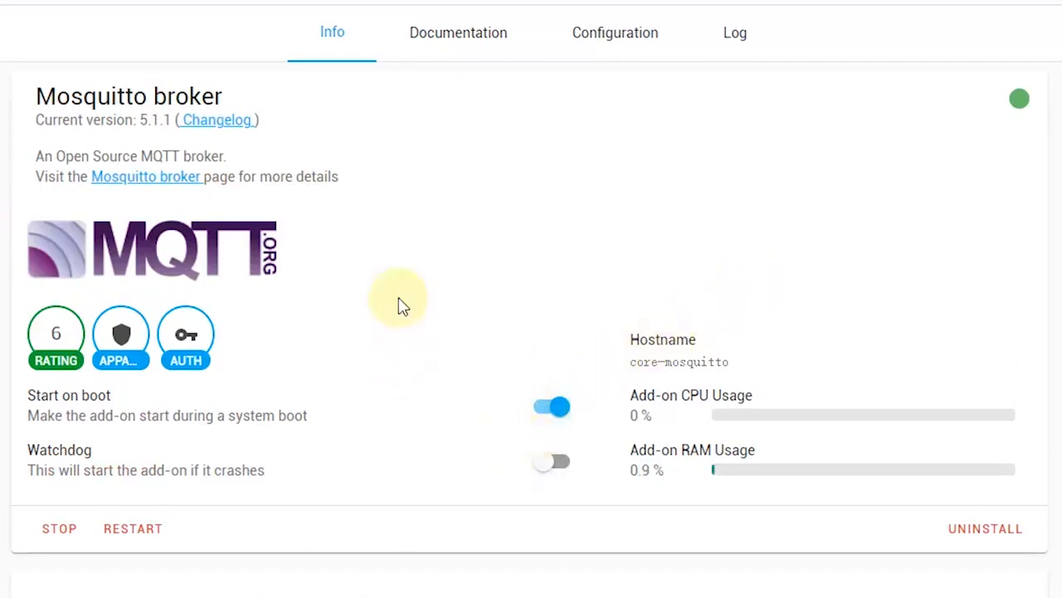
Step: Open the Mosquitto broker's configuration and review its options, including keyfile, certfile and require_certificate
{"action": "left_click", "coordinate": [640, 45]}
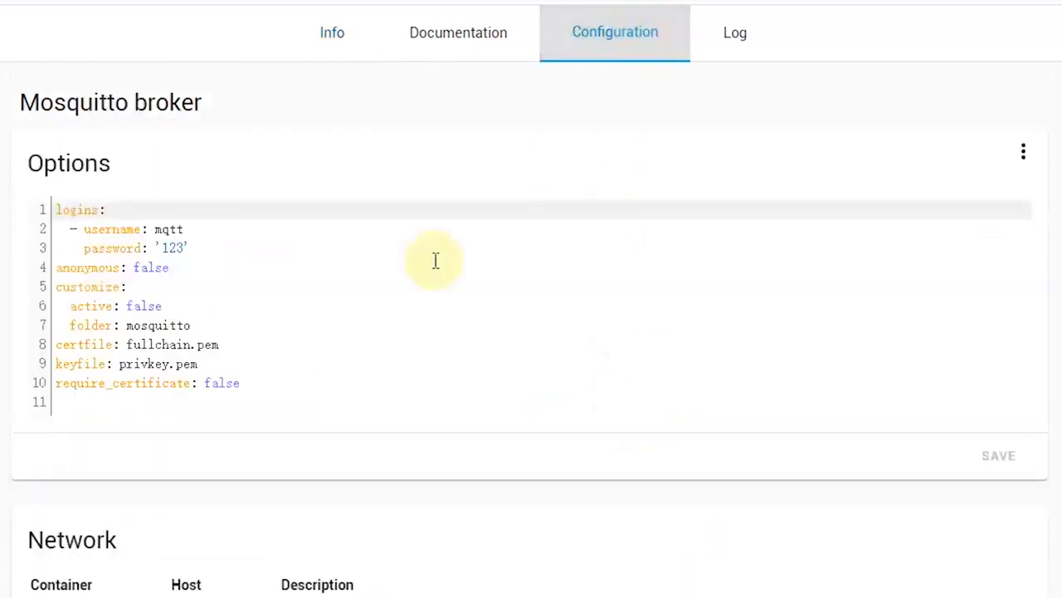
{"action": "left_click_drag", "start_coordinate": [286, 386], "coordinate": [33, 214]}
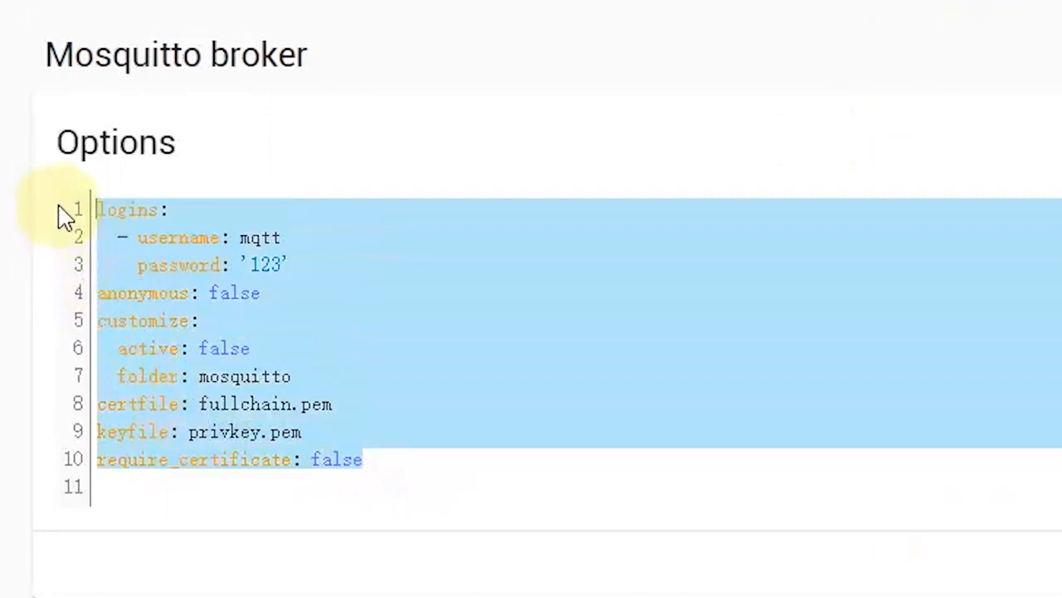
{"action": "left_click", "coordinate": [325, 237]}
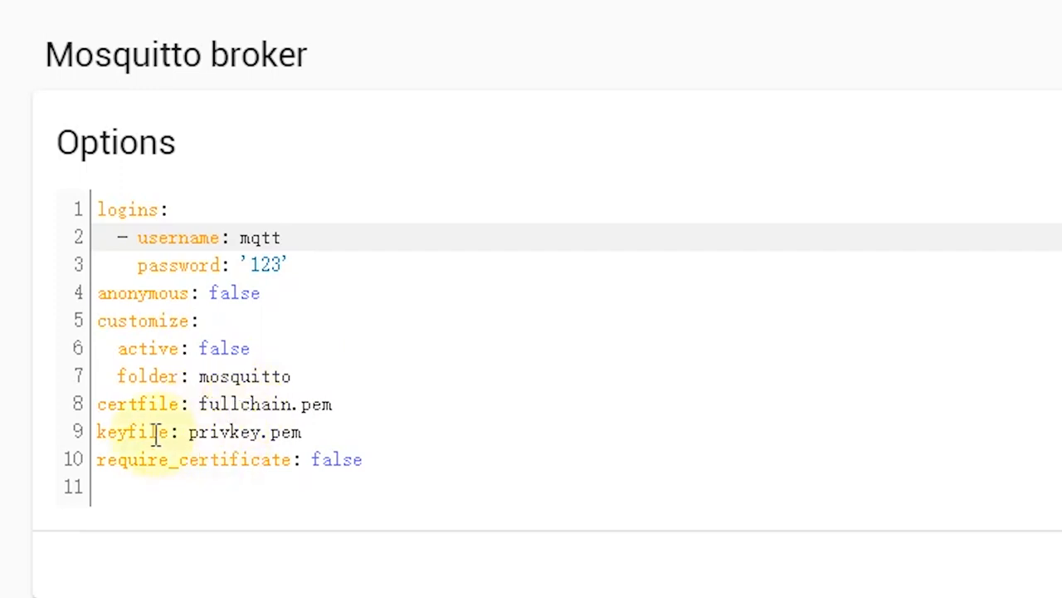
{"action": "left_click_drag", "start_coordinate": [173, 431], "coordinate": [97, 430]}
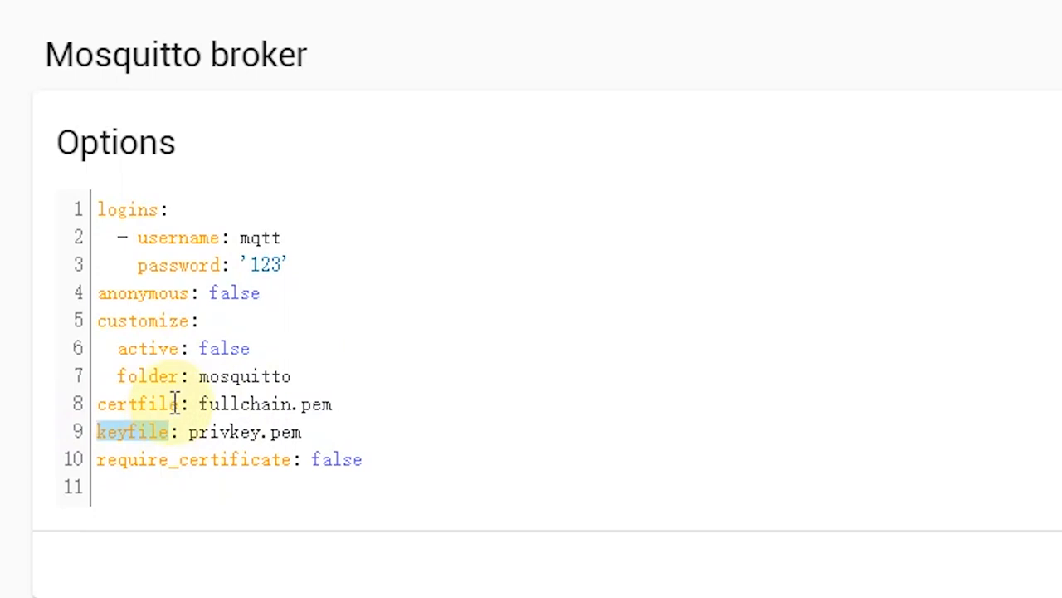
{"action": "left_click_drag", "start_coordinate": [179, 404], "coordinate": [92, 411]}
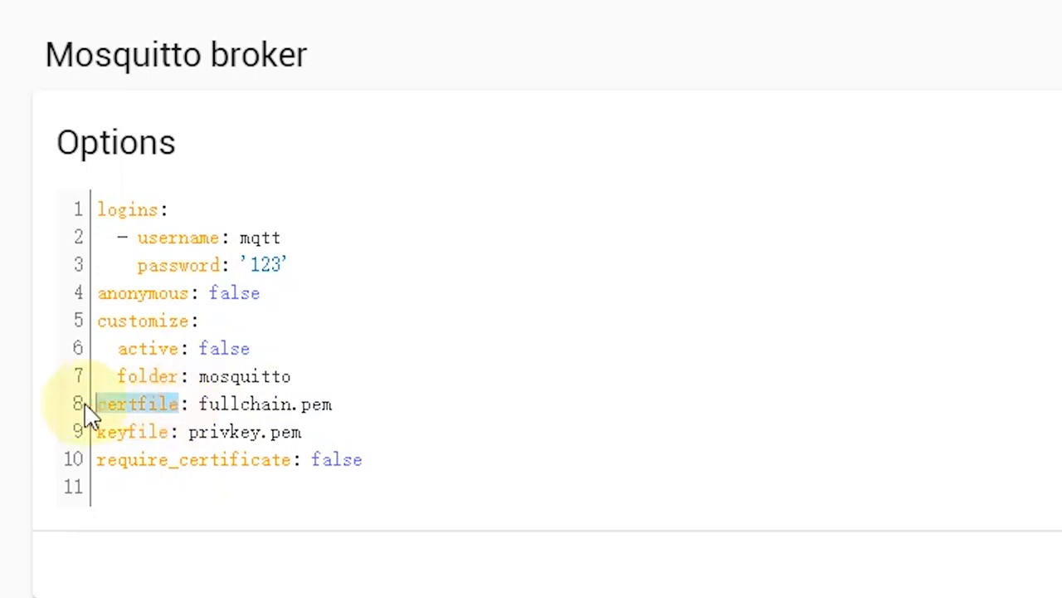
{"action": "left_click_drag", "start_coordinate": [396, 457], "coordinate": [307, 459]}
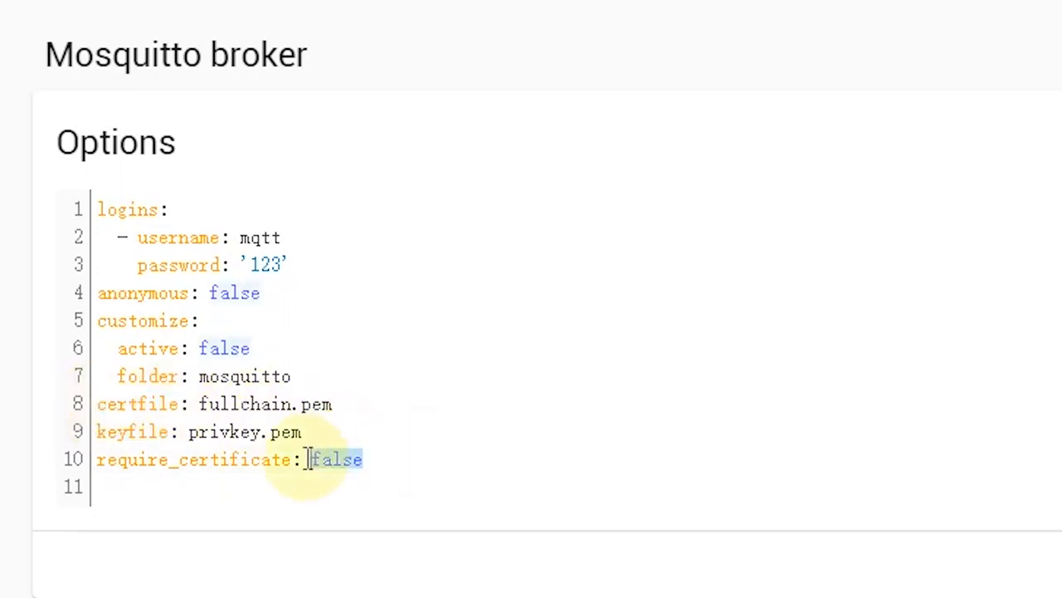
Step: Examine the username and password entries under logins in the Mosquitto broker options
{"action": "left_click", "coordinate": [344, 292]}
{"action": "left_click", "coordinate": [285, 238]}
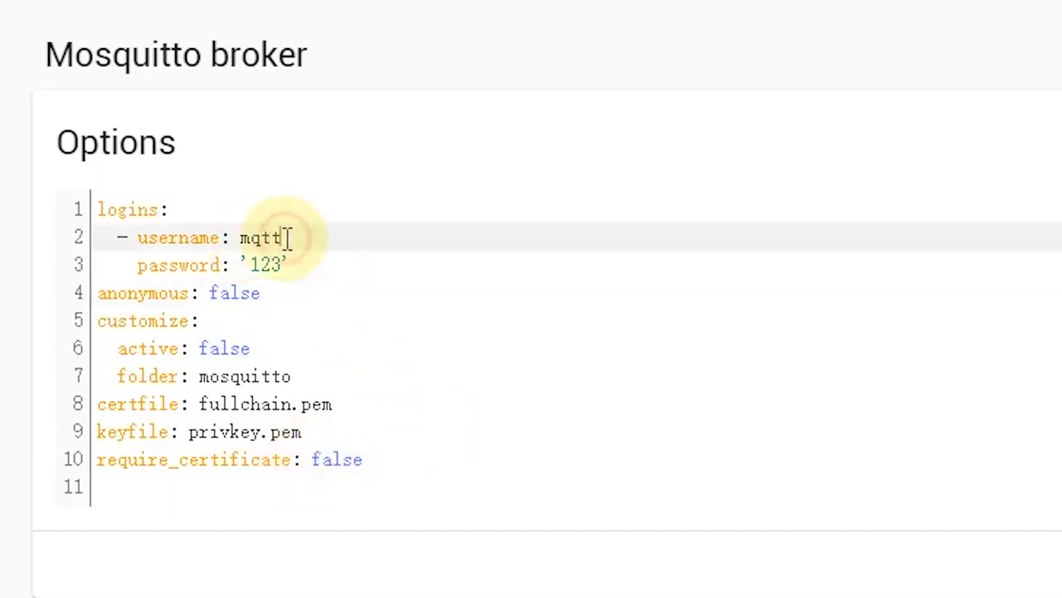
{"action": "left_click_drag", "start_coordinate": [253, 276], "coordinate": [323, 262]}
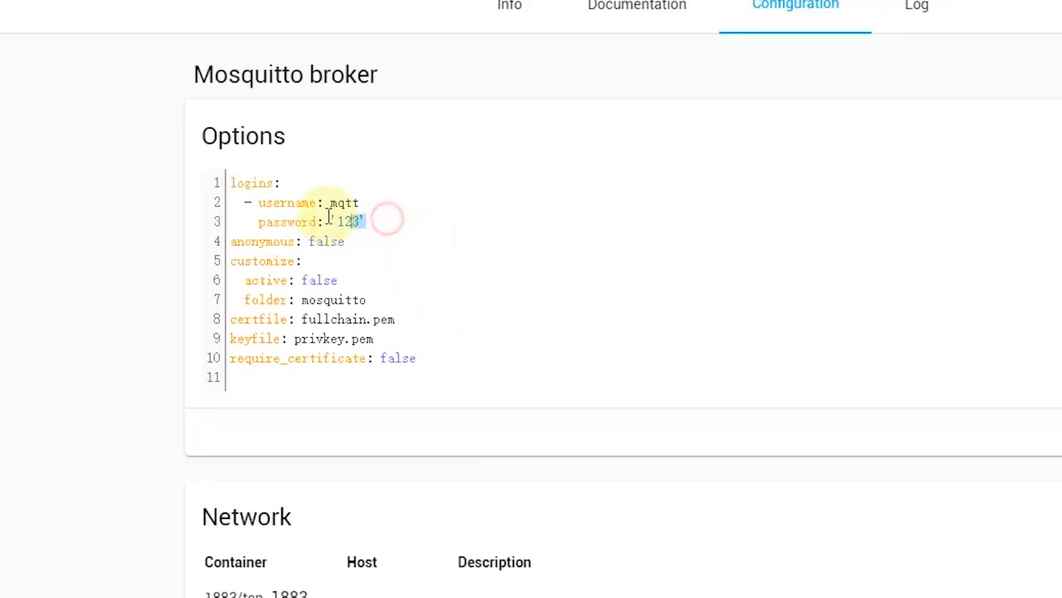
{"action": "left_click_drag", "start_coordinate": [330, 216], "coordinate": [99, 204]}
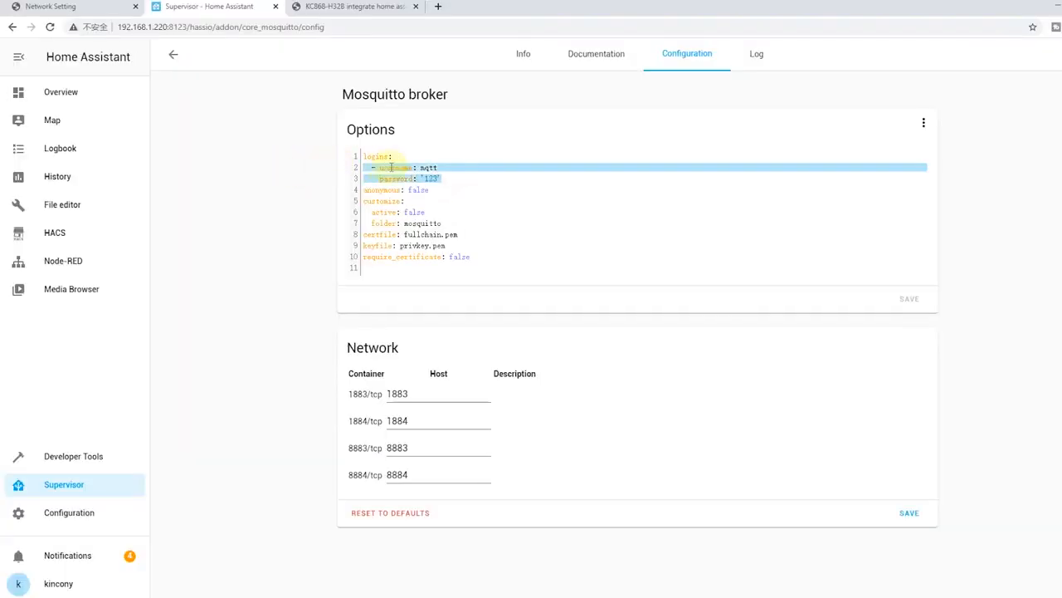
Step: Compare the MQTT broker username and password on the controller's Network Setting page with the Mosquitto logins in Home Assistant
{"action": "left_click", "coordinate": [100, 8]}
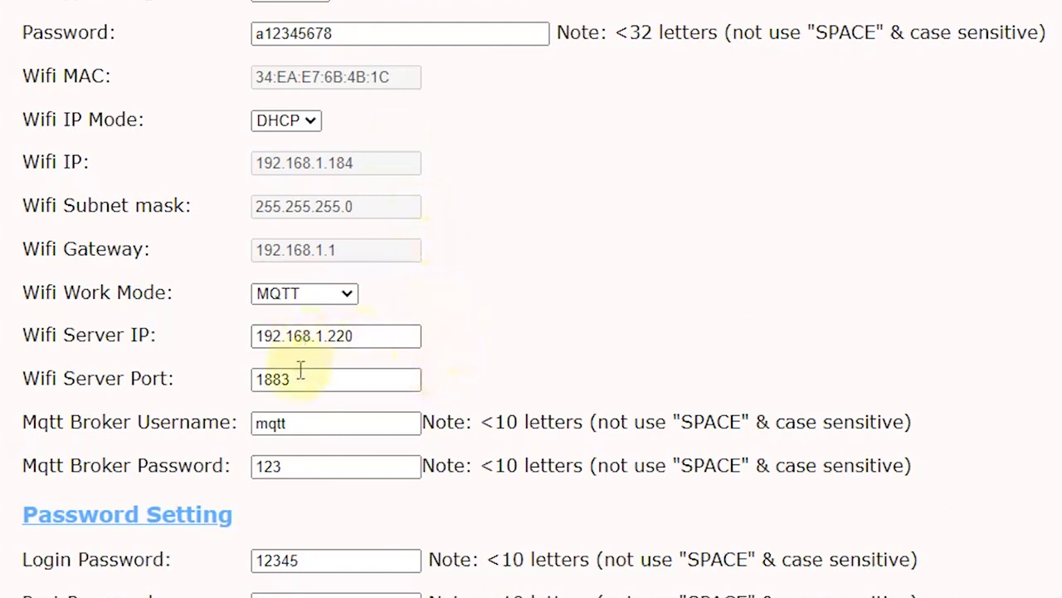
{"action": "scroll", "coordinate": [300, 370], "scroll_direction": "down", "scroll_amount": 2}
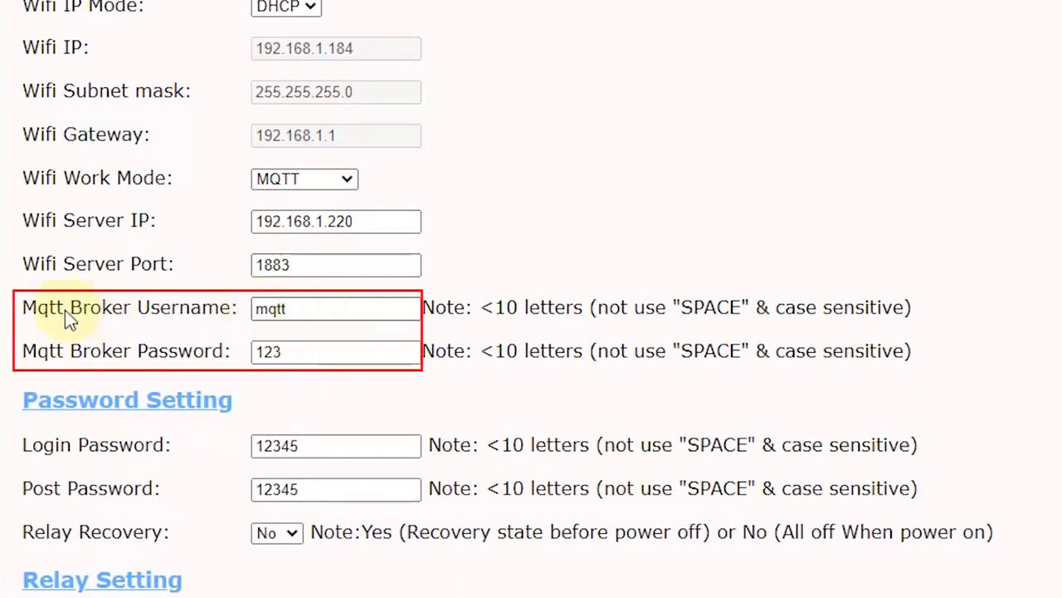
{"action": "left_click_drag", "start_coordinate": [308, 311], "coordinate": [252, 309]}
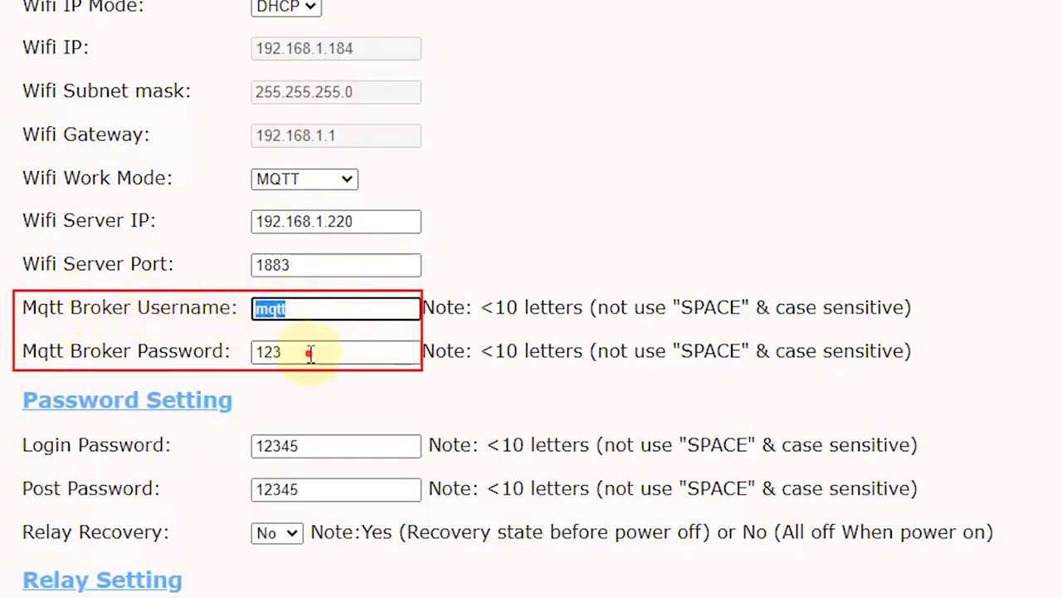
{"action": "left_click_drag", "start_coordinate": [307, 352], "coordinate": [254, 352]}
{"action": "left_click", "coordinate": [562, 249]}
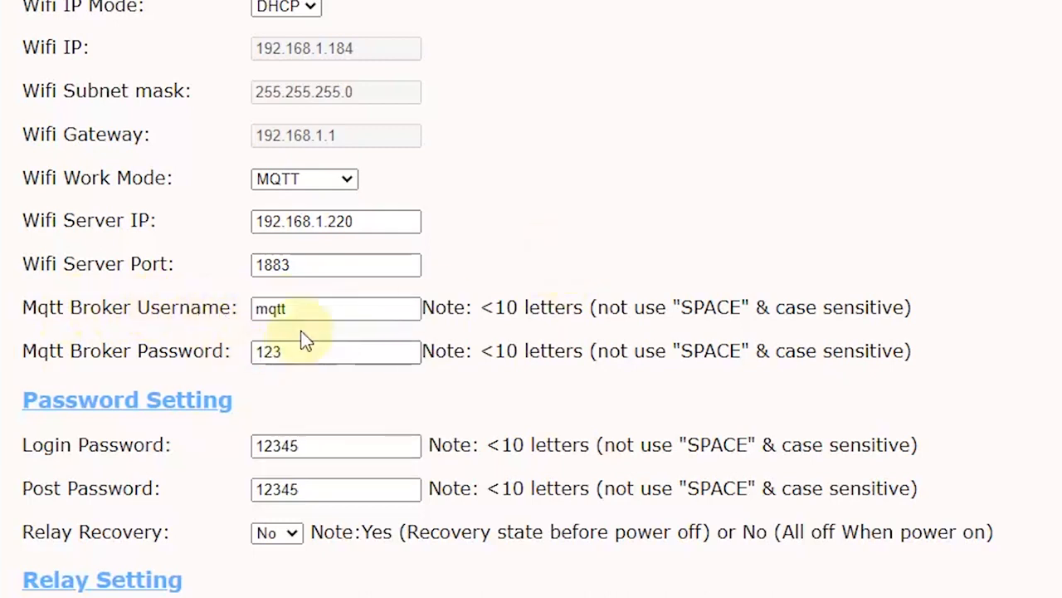
{"action": "left_click", "coordinate": [208, 8]}
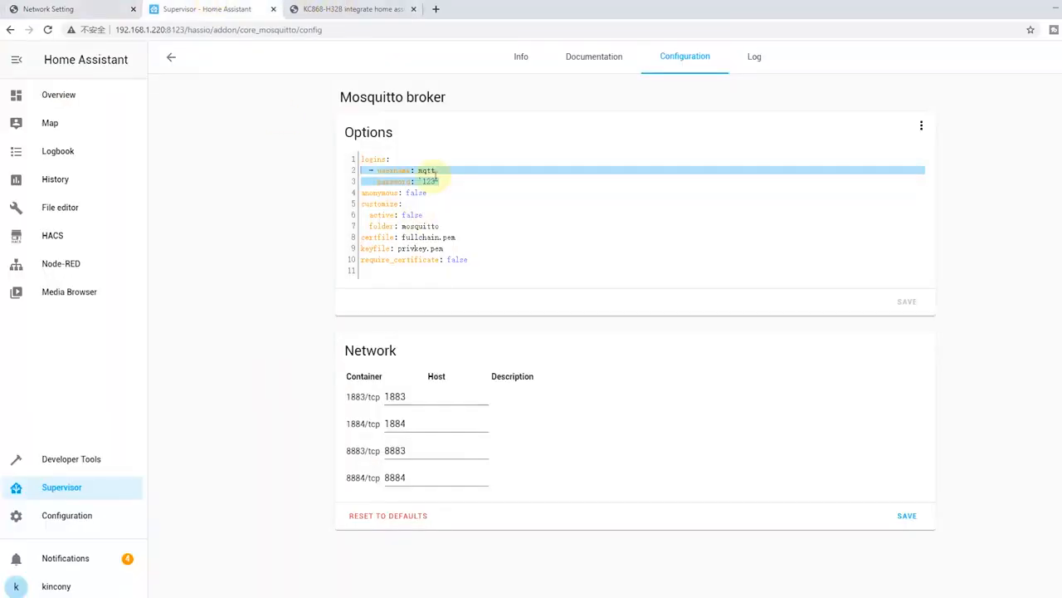
{"action": "left_click", "coordinate": [439, 171]}
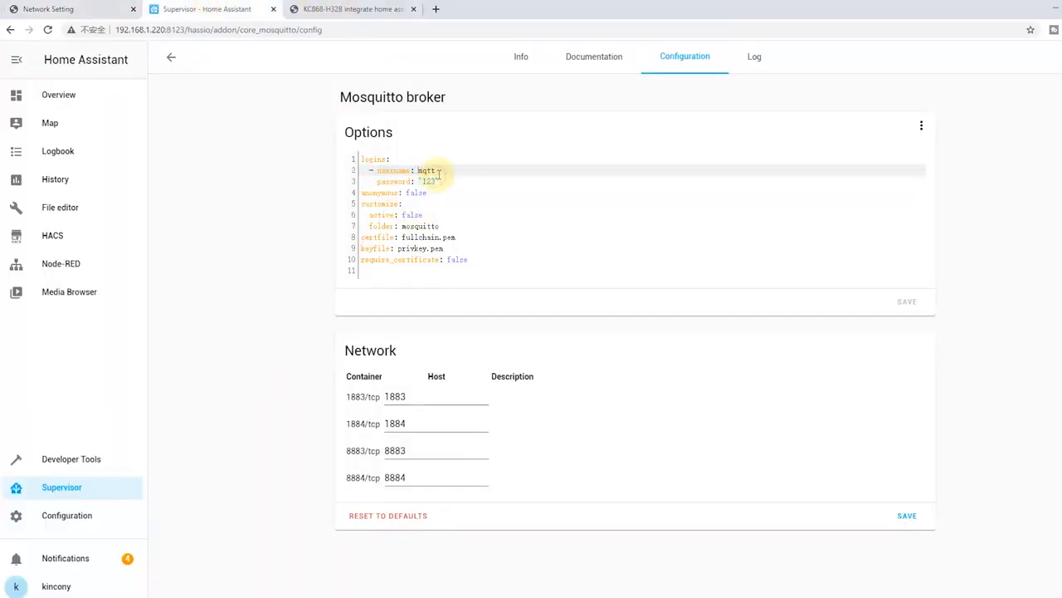
Step: Compare the controller's Wifi Server IP with the IP address in Home Assistant's web address
{"action": "left_click", "coordinate": [88, 8]}
{"action": "left_click_drag", "start_coordinate": [194, 336], "coordinate": [129, 345]}
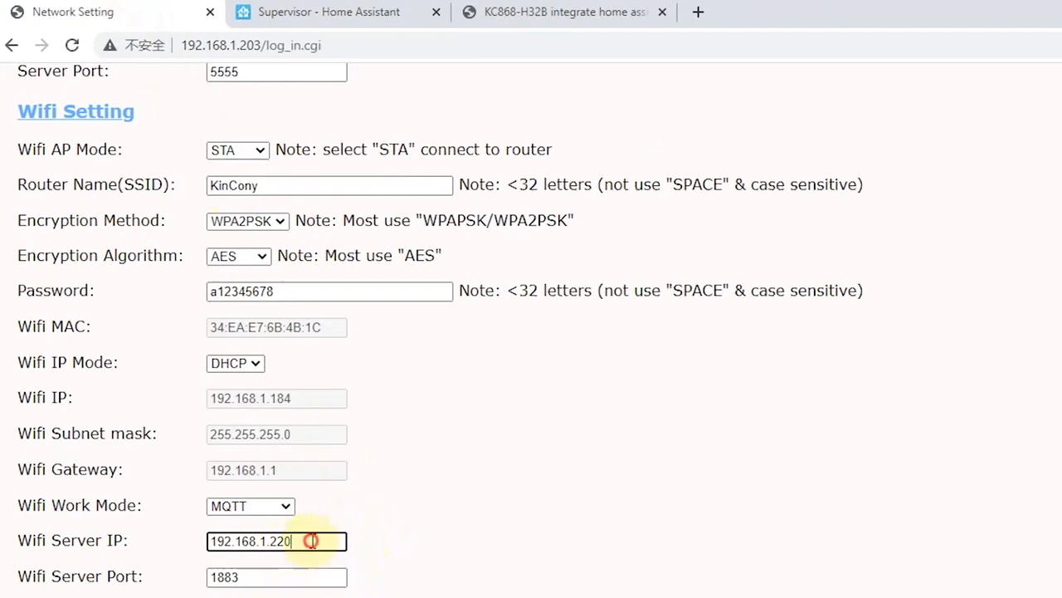
{"action": "left_click", "coordinate": [313, 544]}
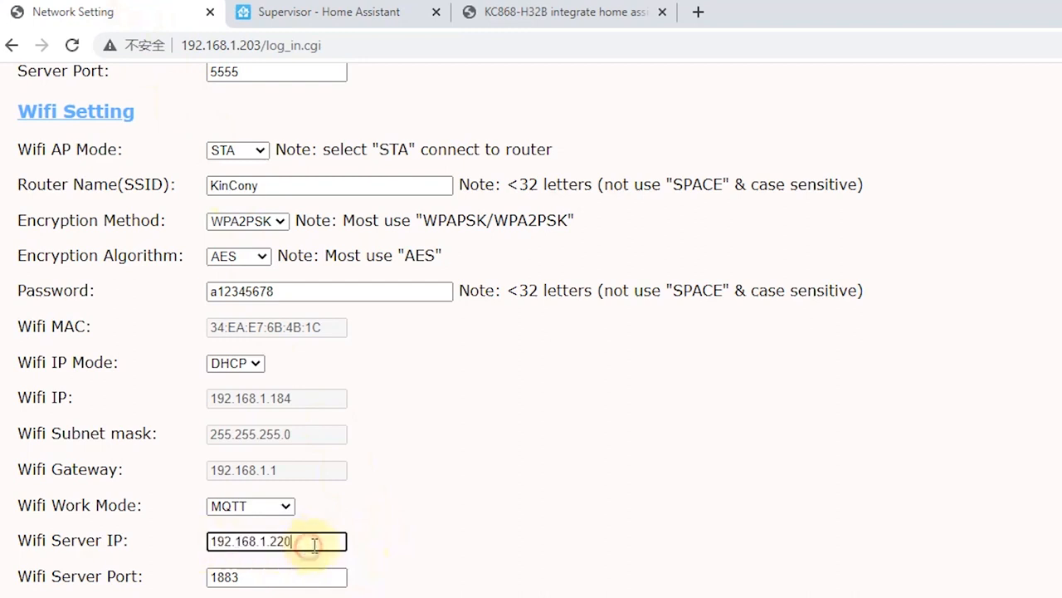
{"action": "left_click", "coordinate": [332, 12]}
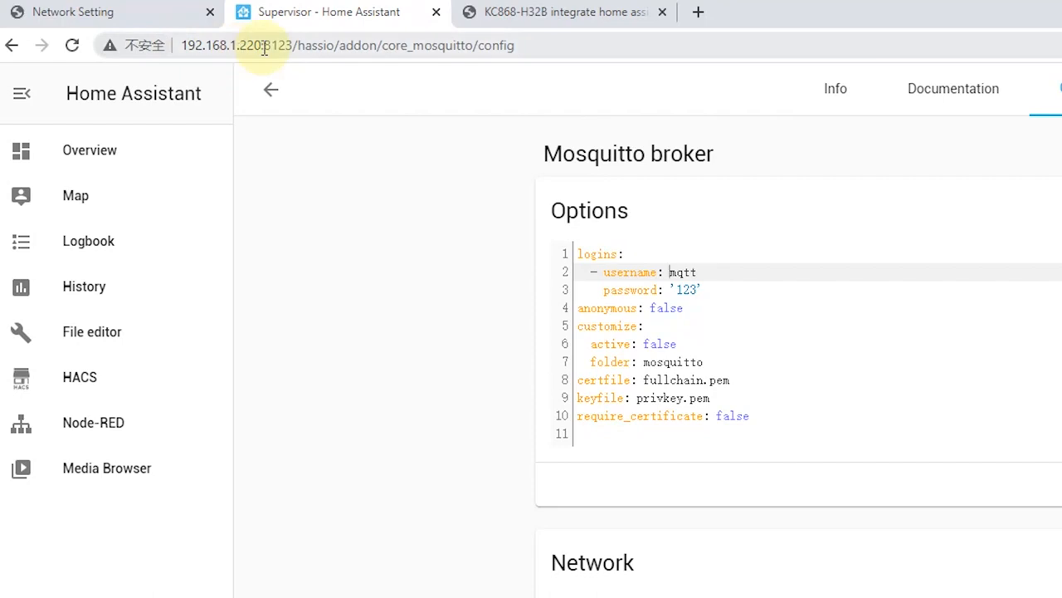
Step: Check the Wifi Server Port on the controller's Network Setting page, then return to the Mosquitto broker configuration
{"action": "left_click", "coordinate": [145, 17]}
{"action": "left_click", "coordinate": [257, 578]}
{"action": "left_click_drag", "start_coordinate": [257, 577], "coordinate": [172, 578]}
{"action": "left_click", "coordinate": [262, 574]}
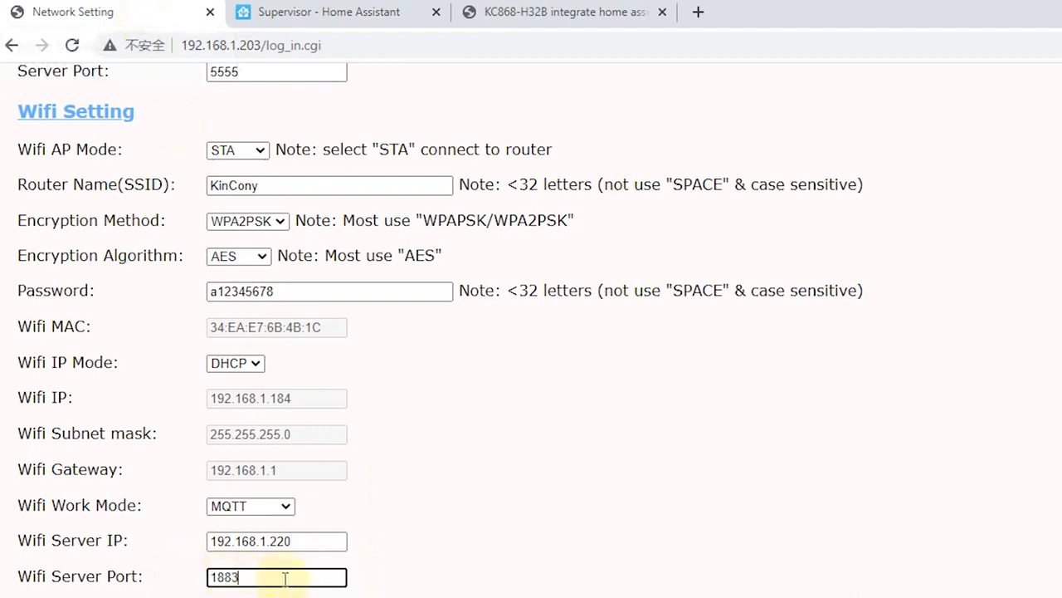
{"action": "left_click", "coordinate": [340, 10]}
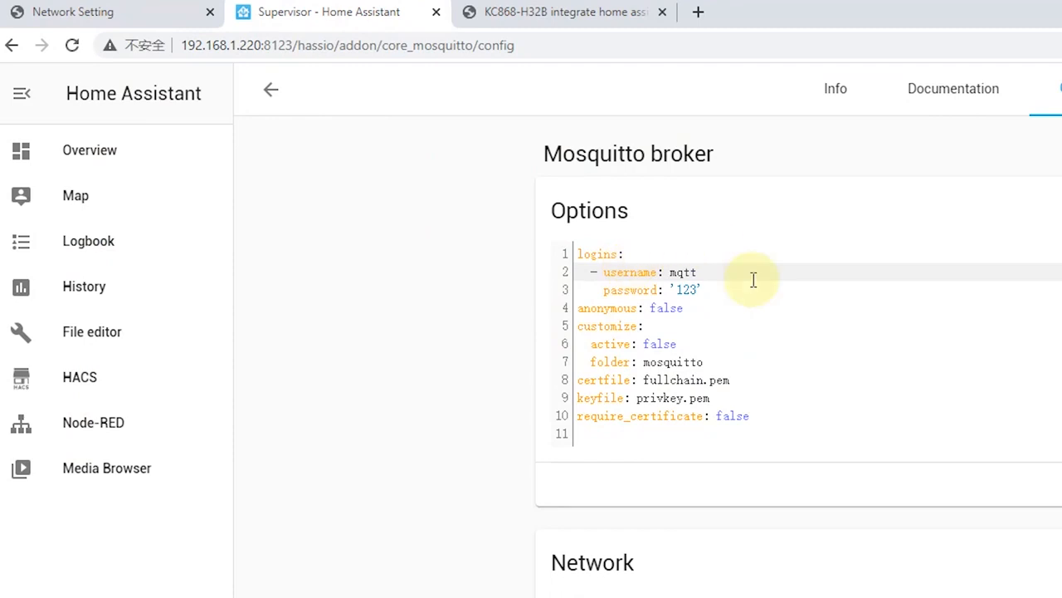
Step: Open configuration.yaml in the File editor and examine the broker, port, username and password entries of its mqtt section
{"action": "left_click", "coordinate": [669, 273]}
{"action": "left_click", "coordinate": [101, 332]}
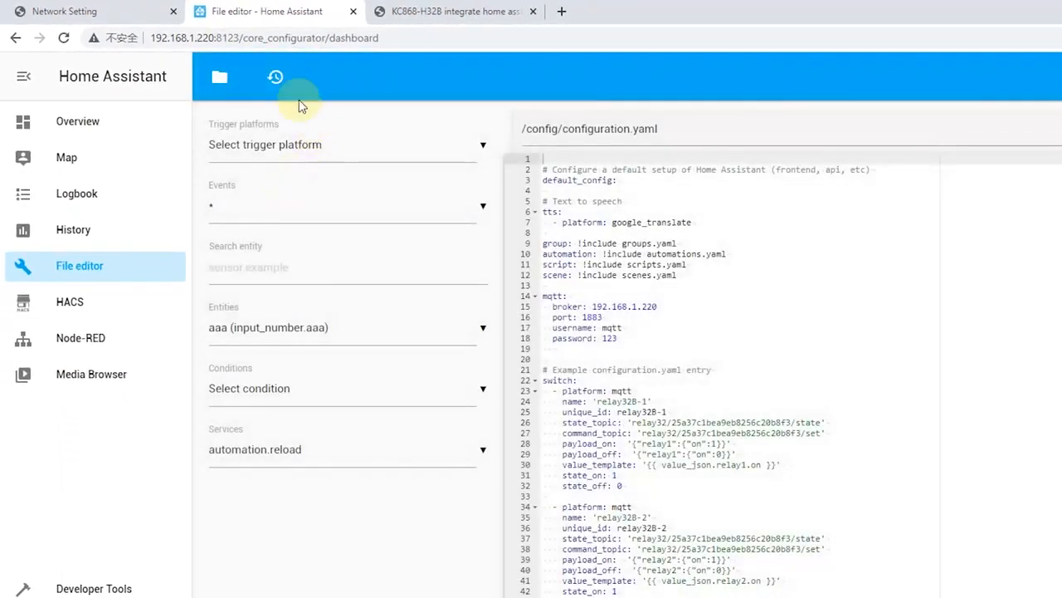
{"action": "left_click_drag", "start_coordinate": [660, 130], "coordinate": [565, 129]}
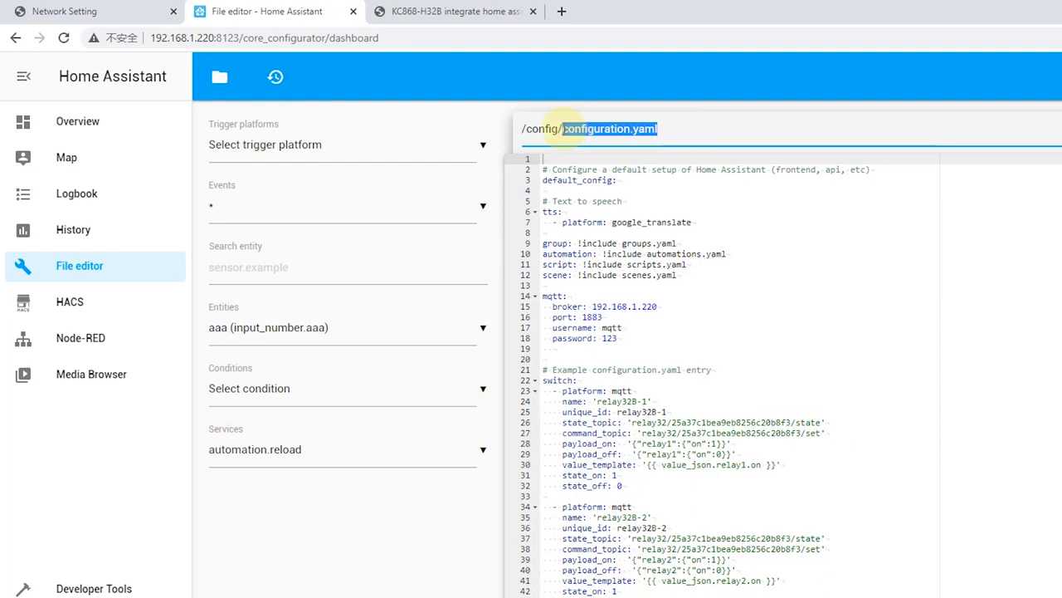
{"action": "left_click", "coordinate": [715, 349]}
{"action": "left_click_drag", "start_coordinate": [640, 338], "coordinate": [527, 300]}
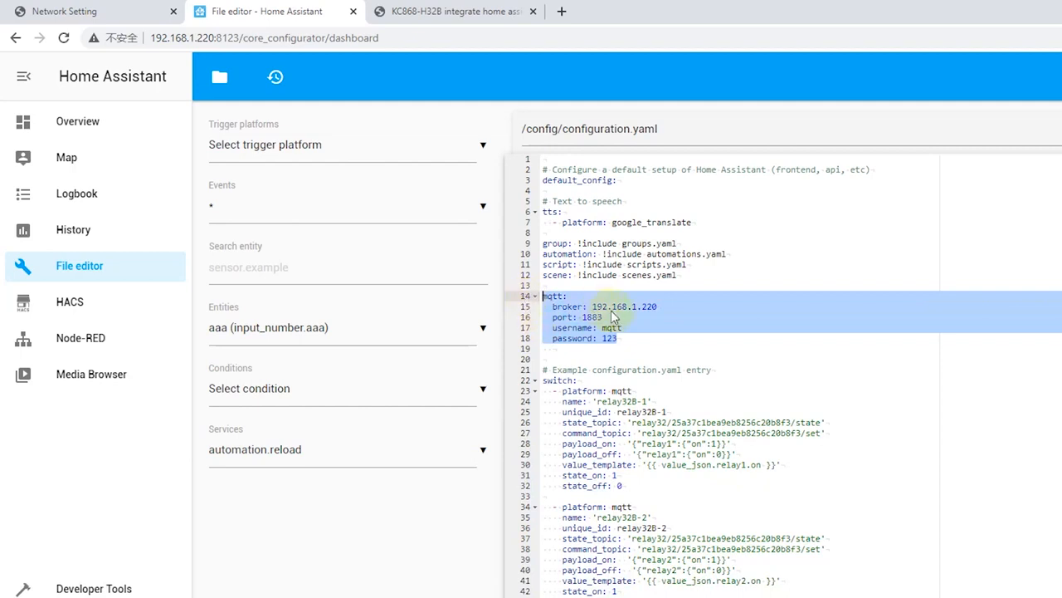
{"action": "left_click", "coordinate": [623, 338]}
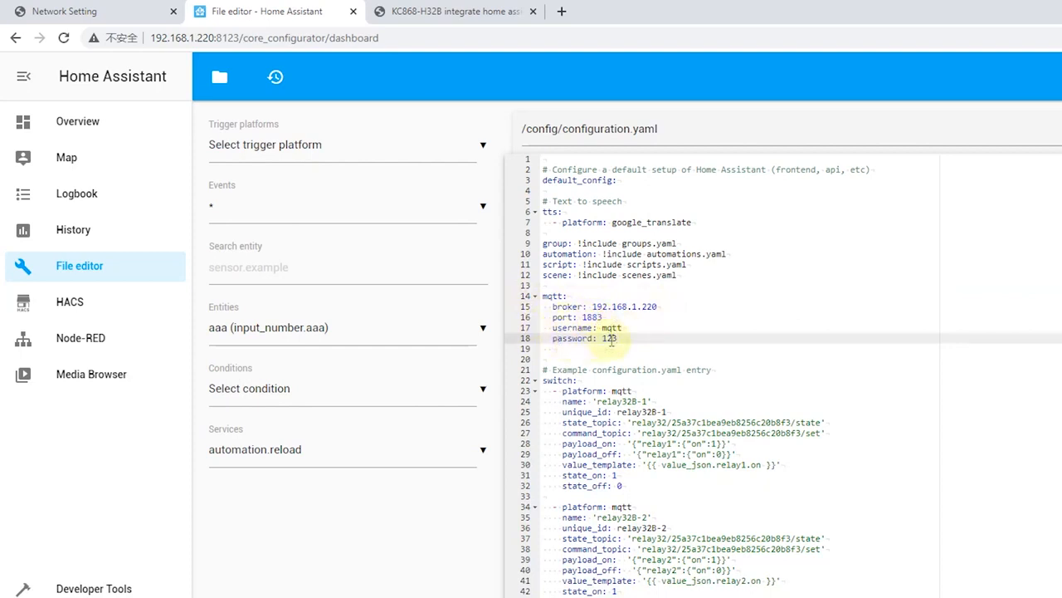
{"action": "left_click_drag", "start_coordinate": [610, 337], "coordinate": [533, 302]}
Step: Examine the relay32B-1 switch entry in configuration.yaml, including its command_topic and state_topic
{"action": "scroll", "coordinate": [707, 352], "scroll_direction": "down", "scroll_amount": 1}
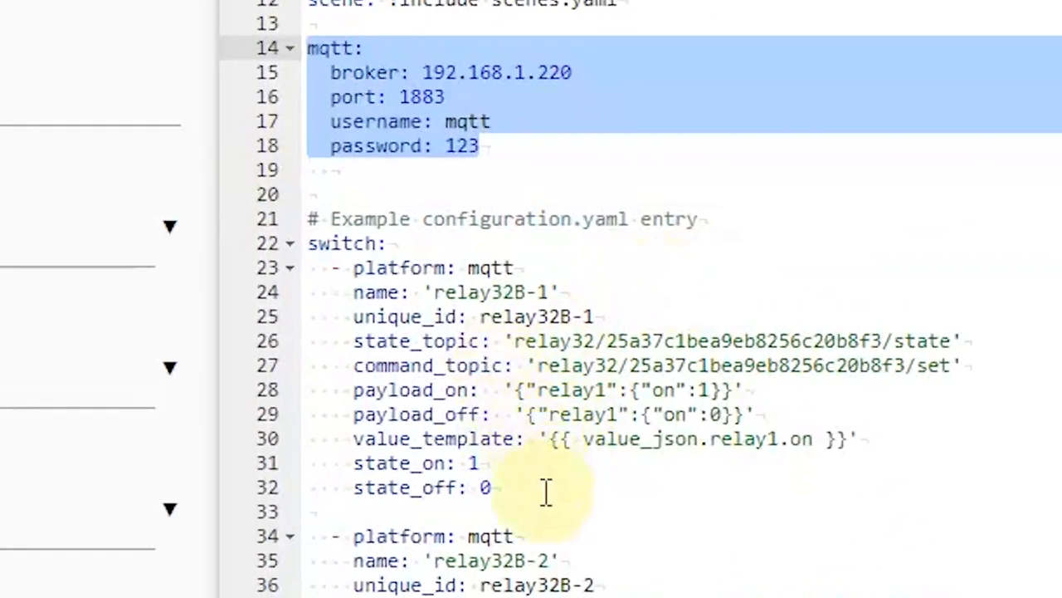
{"action": "left_click_drag", "start_coordinate": [546, 491], "coordinate": [225, 247]}
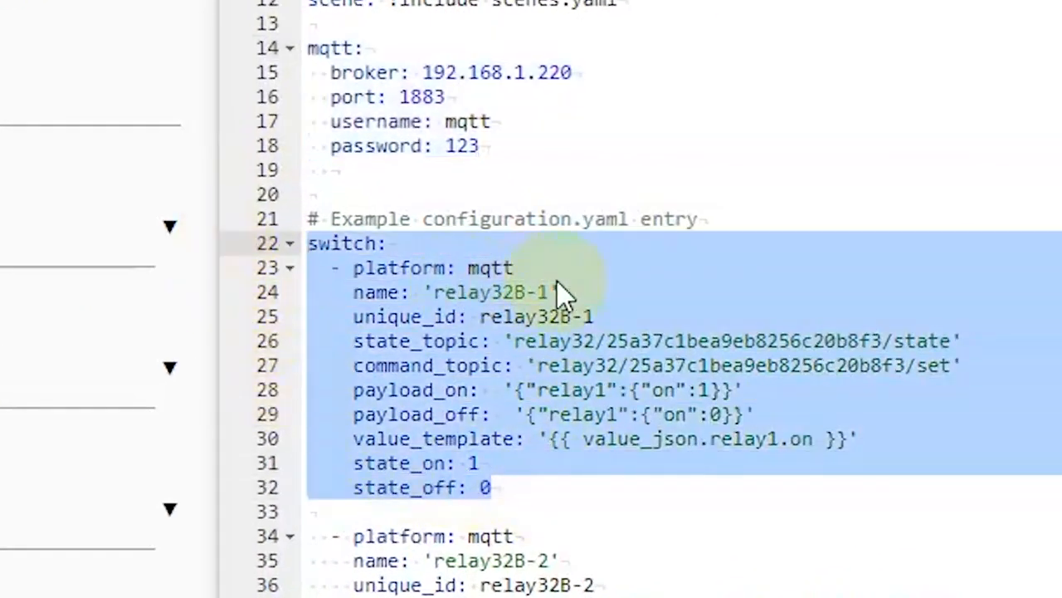
{"action": "left_click", "coordinate": [503, 358]}
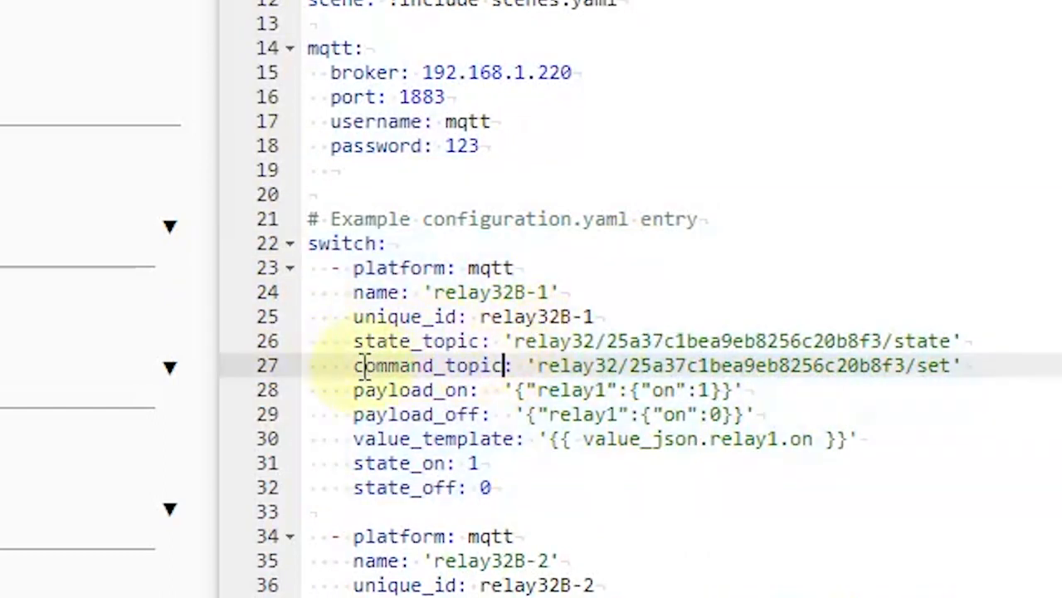
{"action": "left_click_drag", "start_coordinate": [521, 365], "coordinate": [979, 370]}
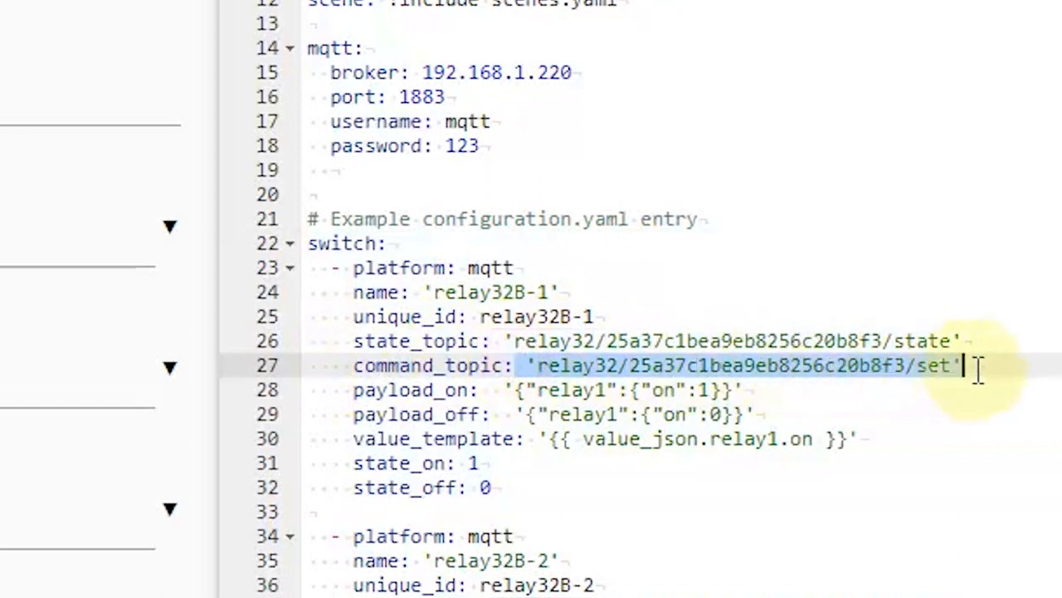
{"action": "left_click", "coordinate": [632, 322]}
{"action": "left_click_drag", "start_coordinate": [515, 341], "coordinate": [598, 341]}
{"action": "left_click_drag", "start_coordinate": [702, 353], "coordinate": [972, 339]}
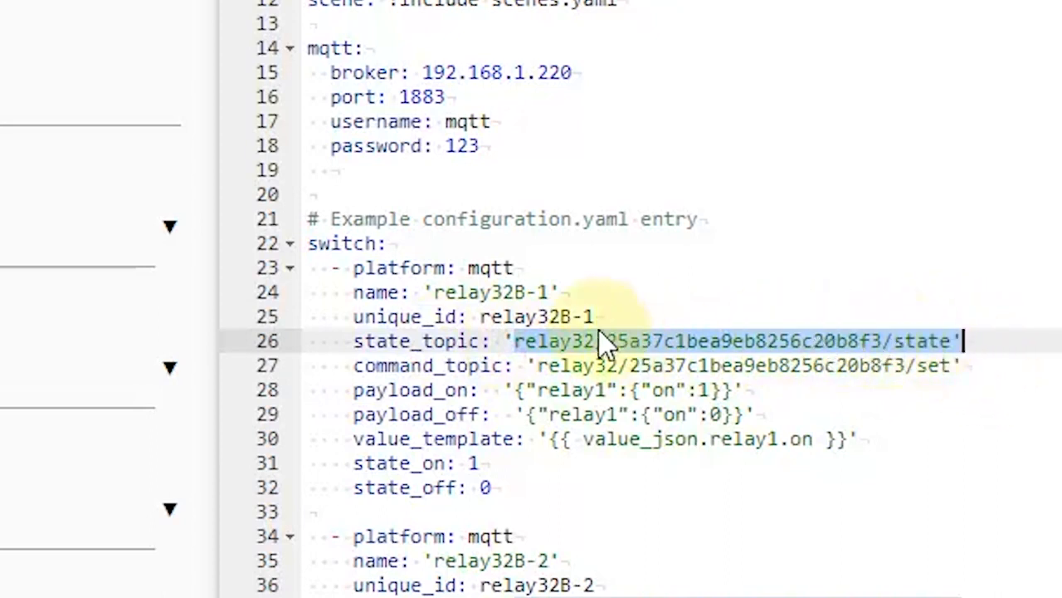
Step: Check the name and unique_id of the relay32B-1 switch and the name of the second relay switch
{"action": "left_click_drag", "start_coordinate": [434, 292], "coordinate": [549, 292]}
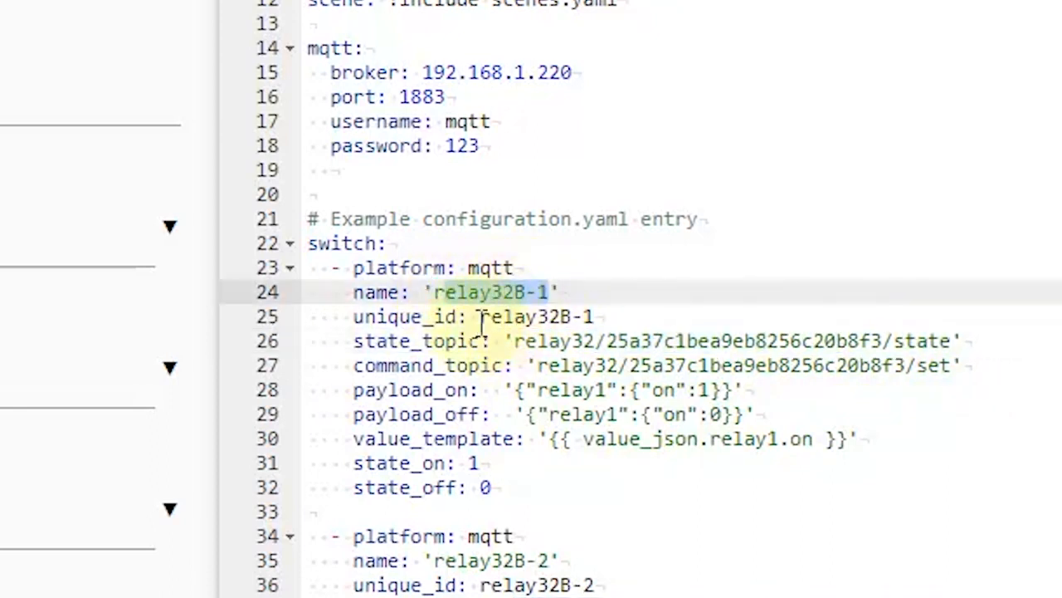
{"action": "left_click_drag", "start_coordinate": [486, 318], "coordinate": [597, 316]}
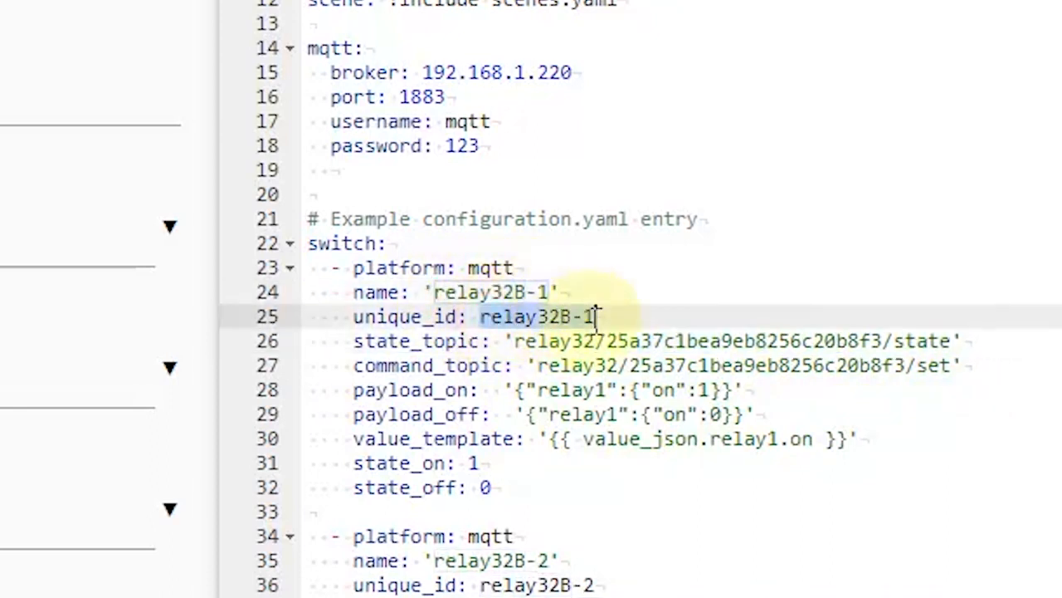
{"action": "left_click_drag", "start_coordinate": [434, 561], "coordinate": [549, 560]}
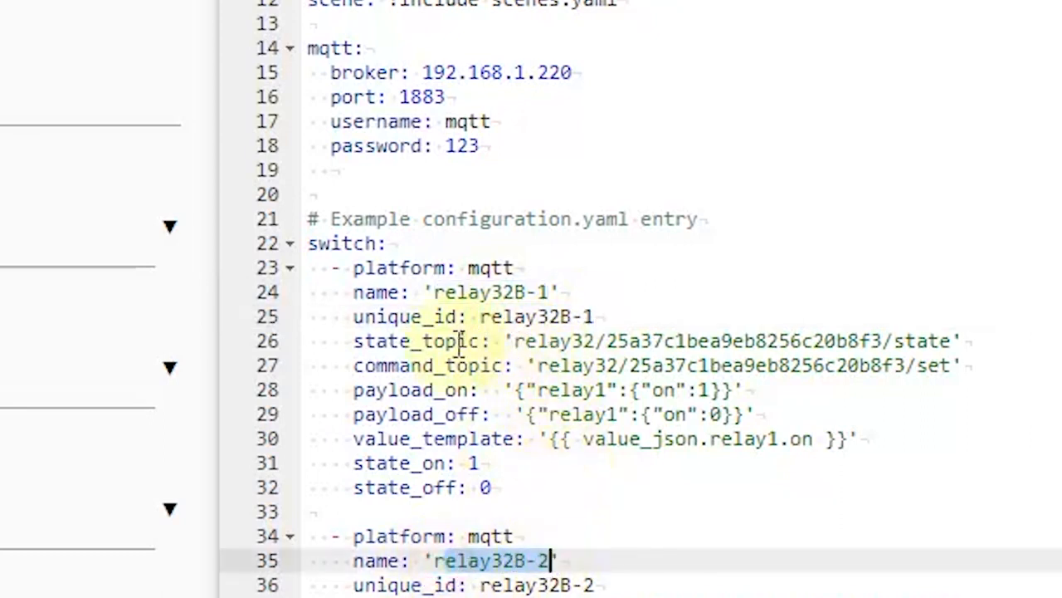
Step: Compare the device ID in the state_topic and command_topic with the UID on the controller's Network Setting page, then return to configuration.yaml
{"action": "left_click_drag", "start_coordinate": [599, 340], "coordinate": [882, 341]}
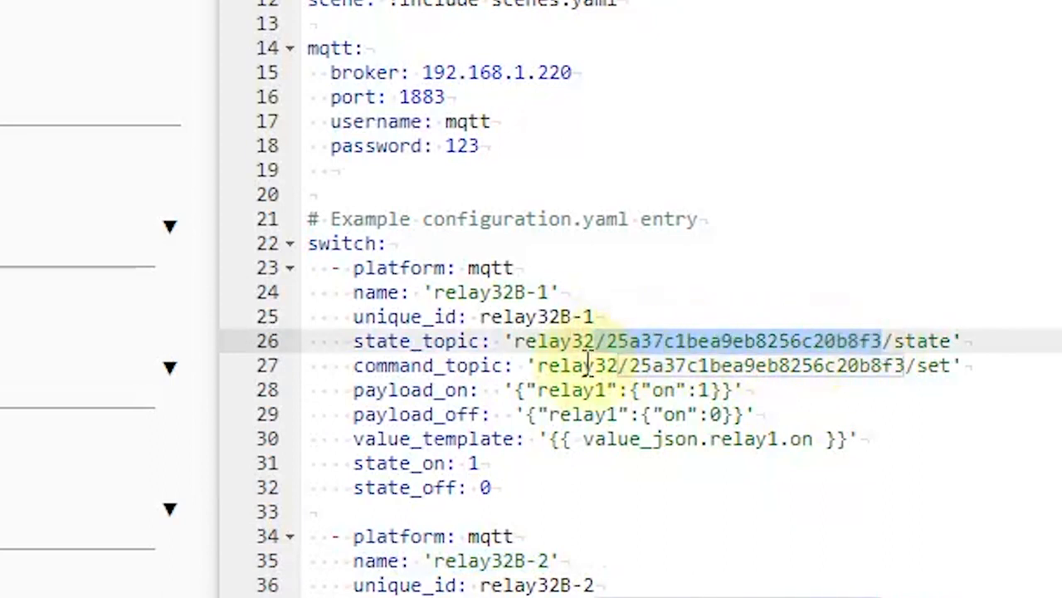
{"action": "left_click_drag", "start_coordinate": [629, 365], "coordinate": [902, 365]}
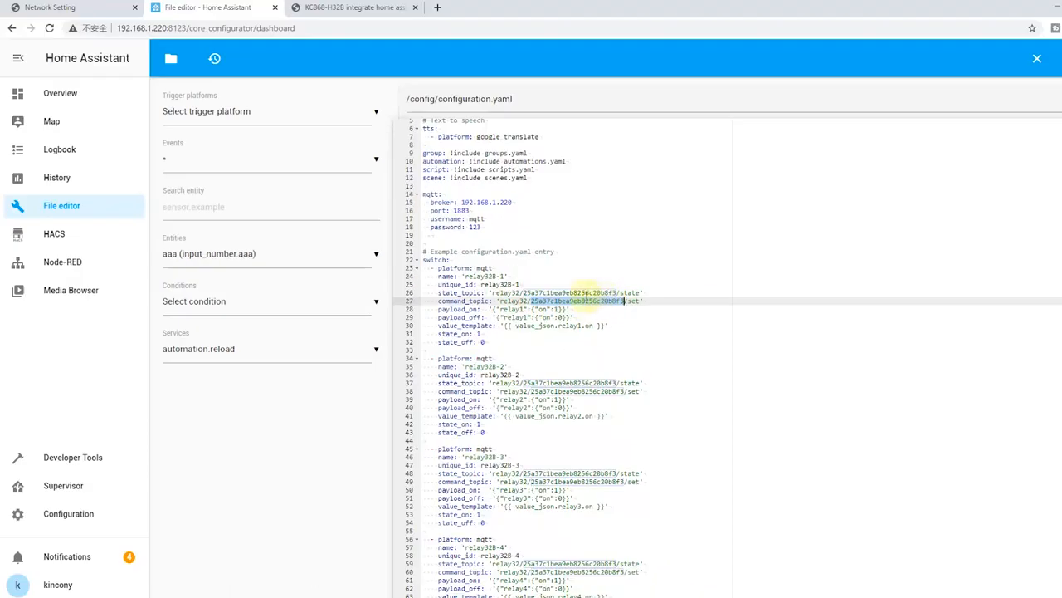
{"action": "left_click", "coordinate": [50, 7]}
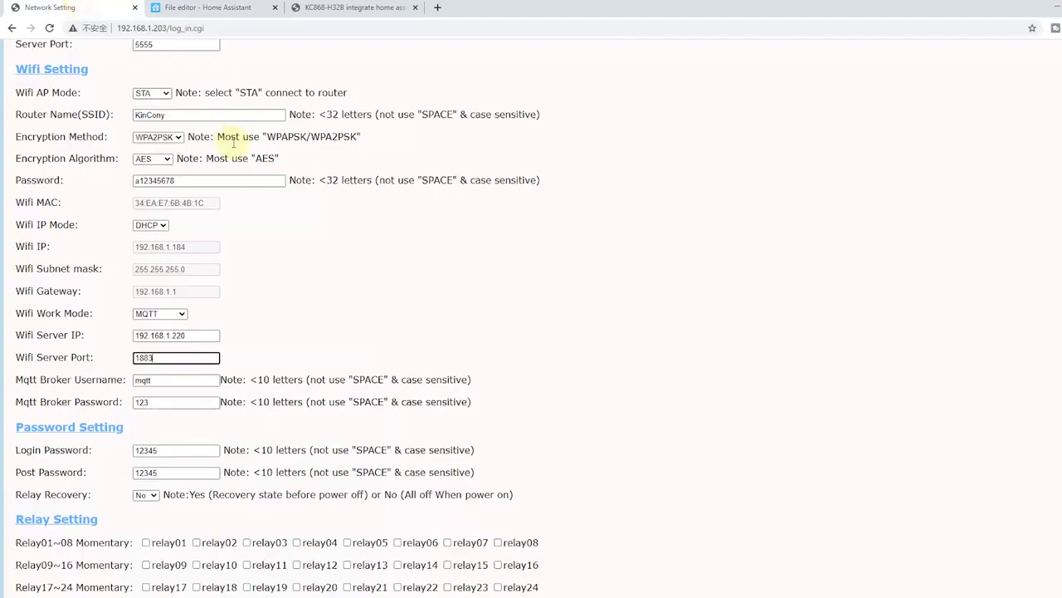
{"action": "scroll", "coordinate": [302, 175], "scroll_direction": "up", "scroll_amount": 4}
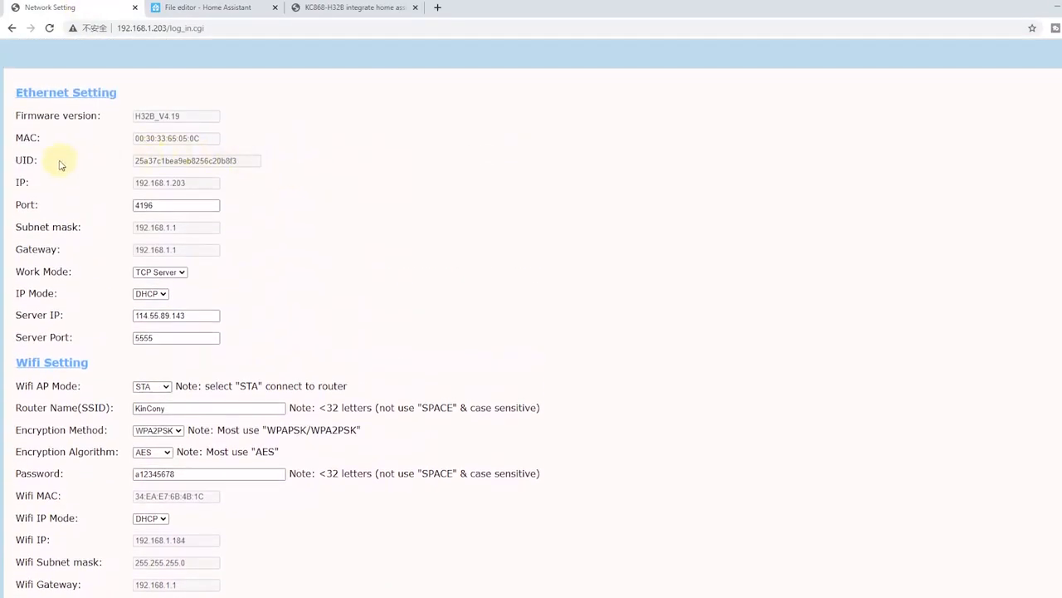
{"action": "left_click_drag", "start_coordinate": [50, 163], "coordinate": [6, 165]}
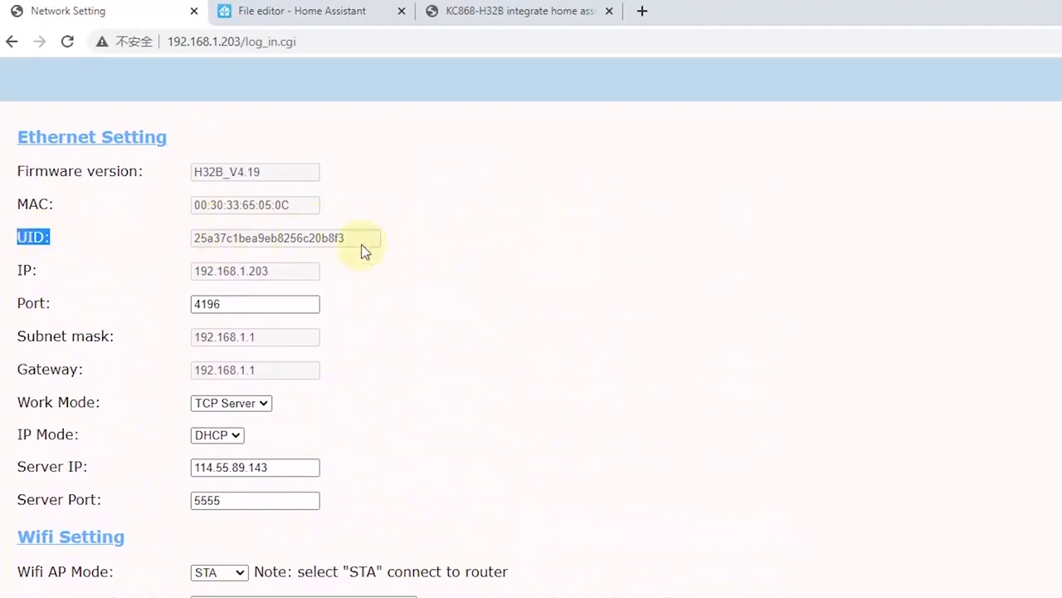
{"action": "left_click_drag", "start_coordinate": [365, 249], "coordinate": [190, 249]}
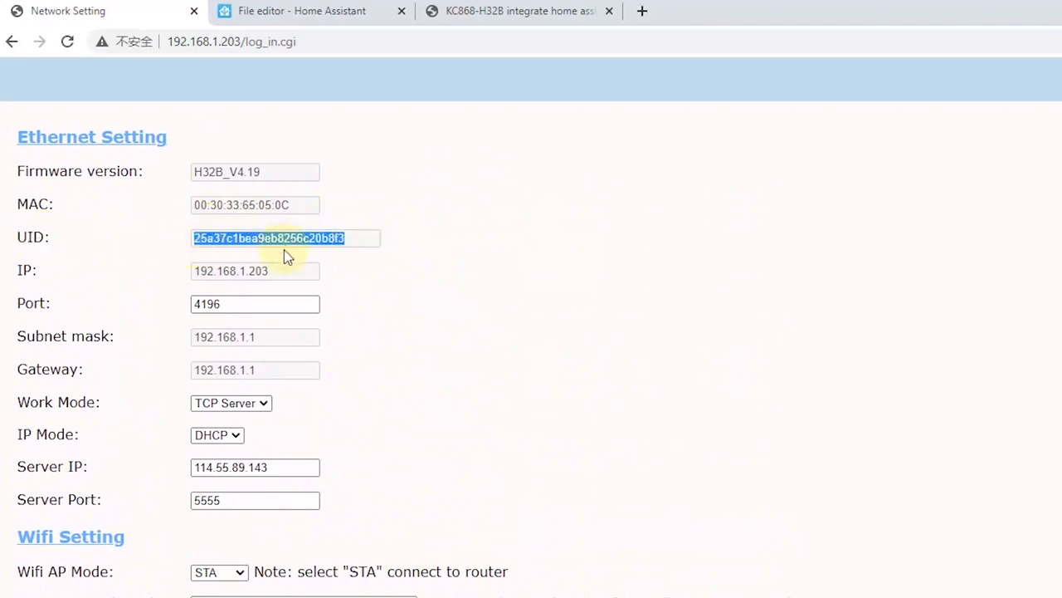
{"action": "left_click", "coordinate": [373, 11]}
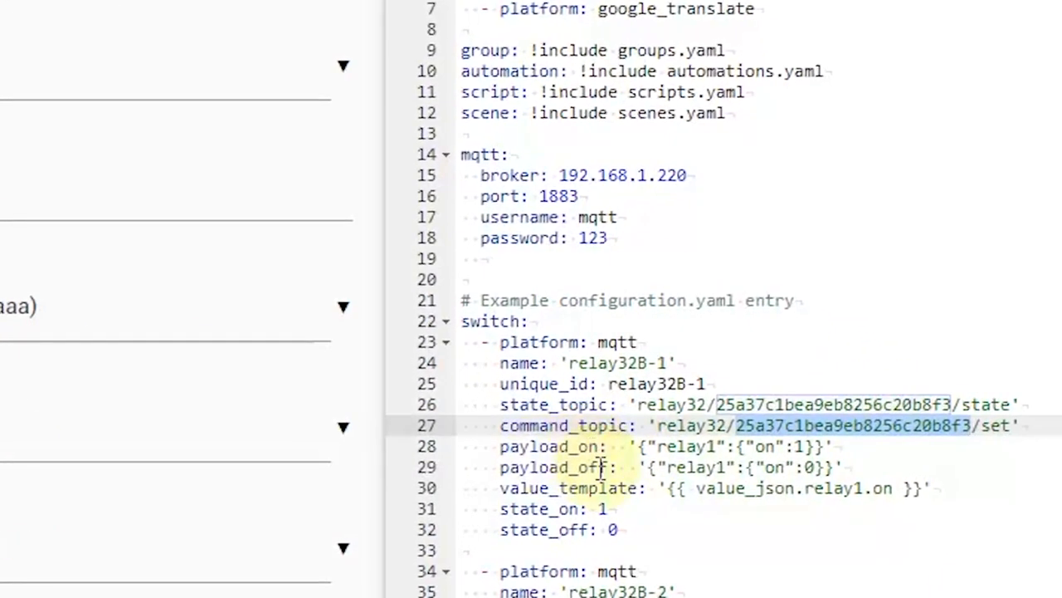
Step: Examine the relay number in the first relay switch's payload_on and in the second switch's entry
{"action": "left_click", "coordinate": [671, 447]}
{"action": "left_click", "coordinate": [719, 446]}
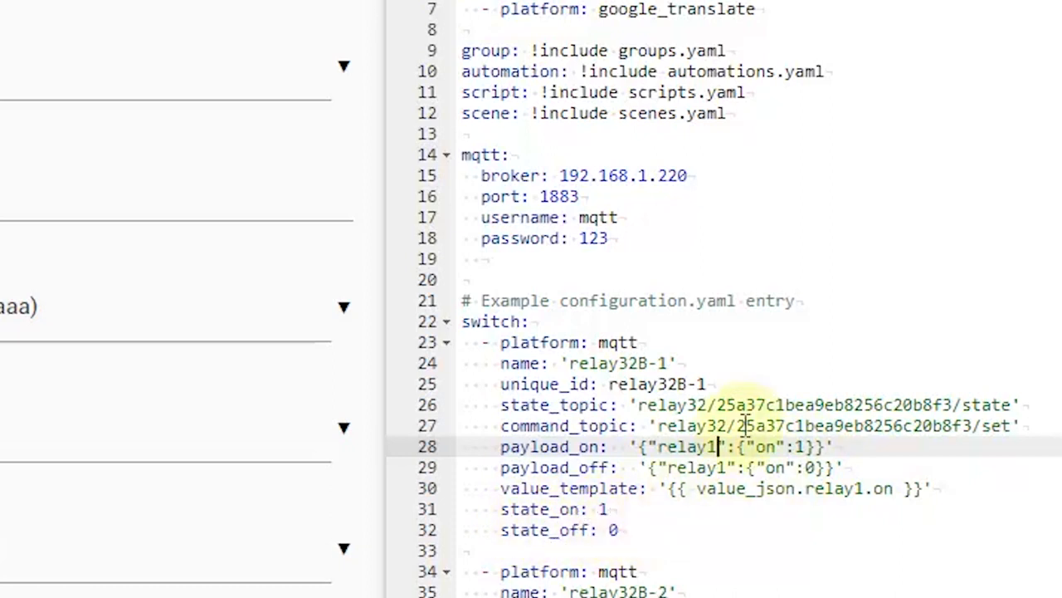
{"action": "left_click", "coordinate": [664, 591]}
{"action": "left_click", "coordinate": [620, 591]}
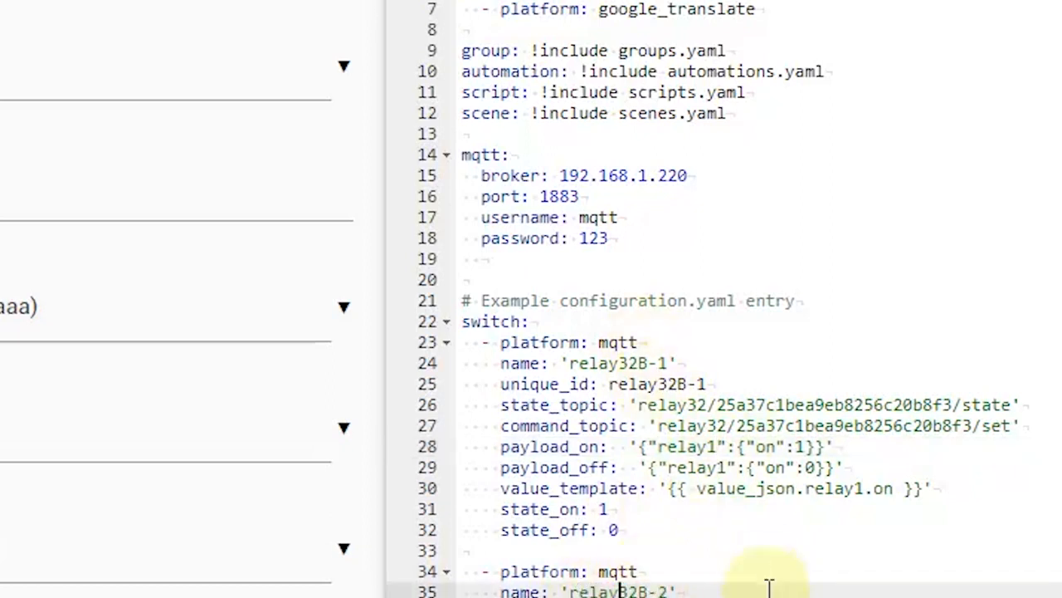
{"action": "left_click", "coordinate": [639, 597]}
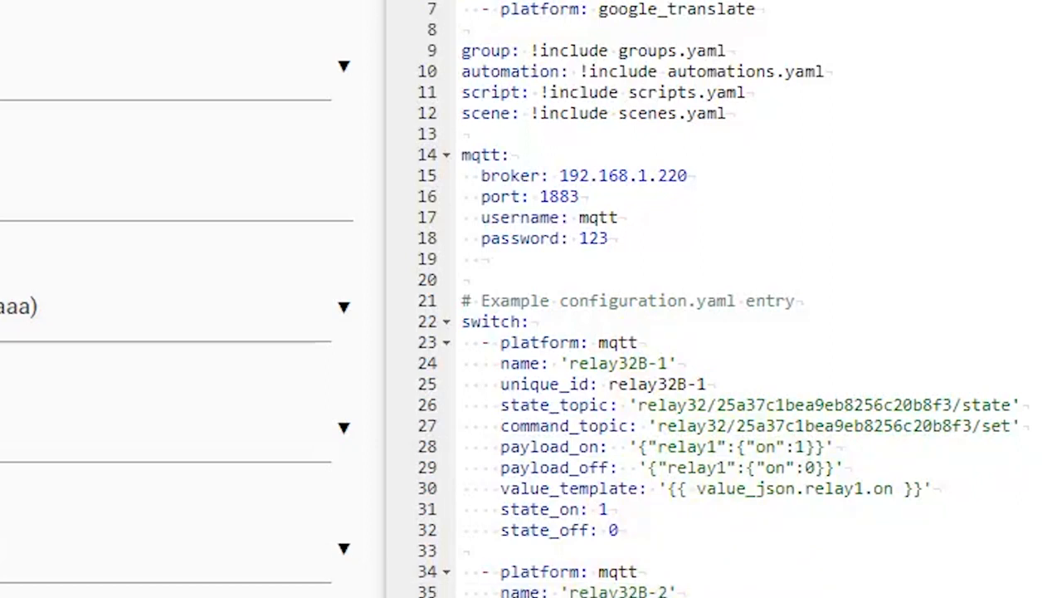
{"action": "left_click_drag", "start_coordinate": [562, 369], "coordinate": [550, 370]}
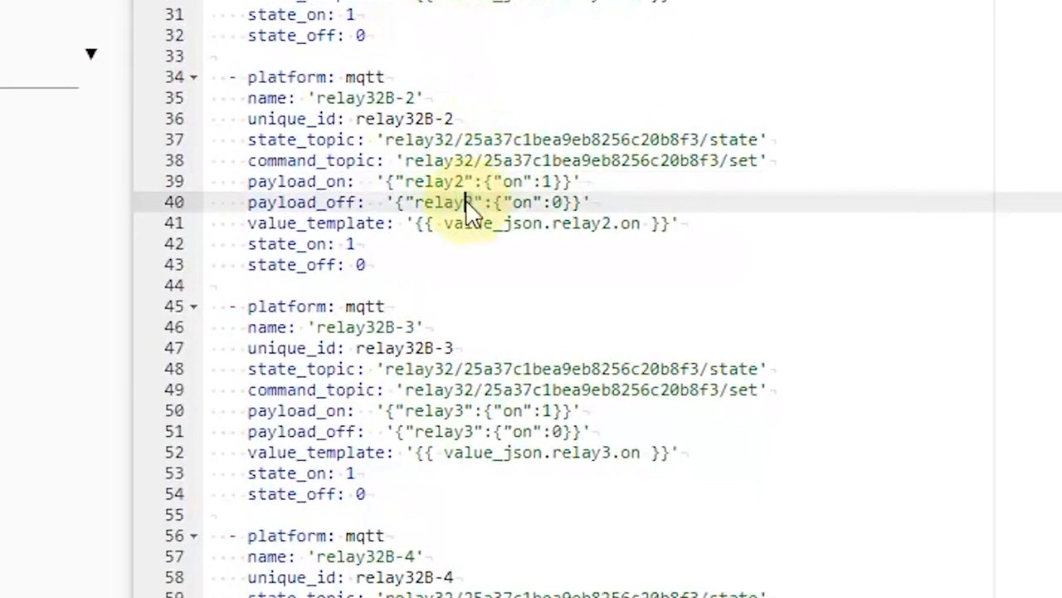
Step: Check the relay number in the payload_on, payload_off and value_template lines of the relay32B-3 switch
{"action": "left_click", "coordinate": [467, 410]}
{"action": "left_click_drag", "start_coordinate": [472, 431], "coordinate": [463, 430]}
{"action": "left_click_drag", "start_coordinate": [613, 452], "coordinate": [602, 452]}
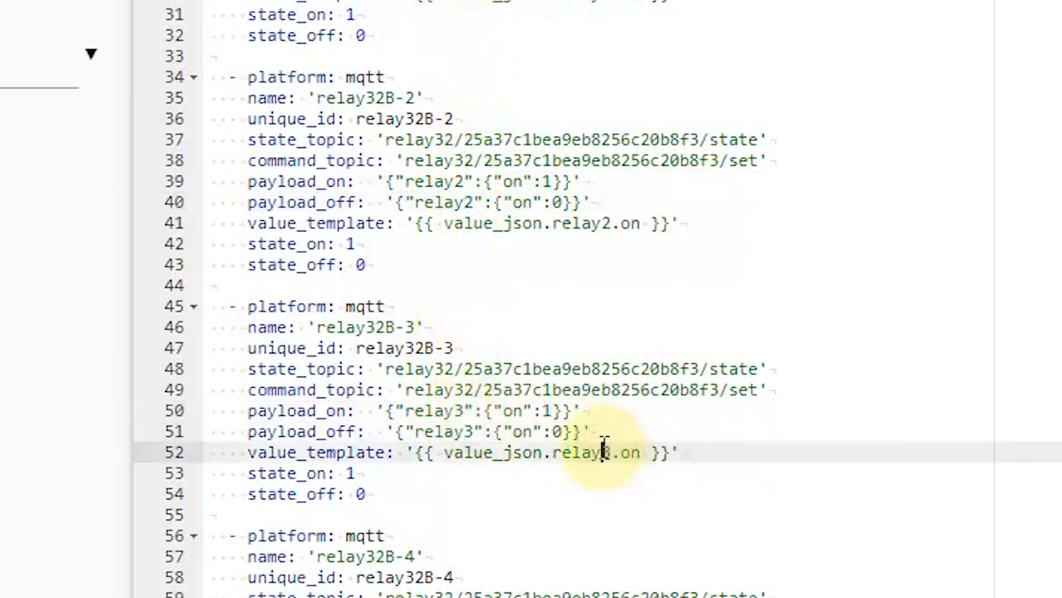
{"action": "left_click", "coordinate": [462, 410]}
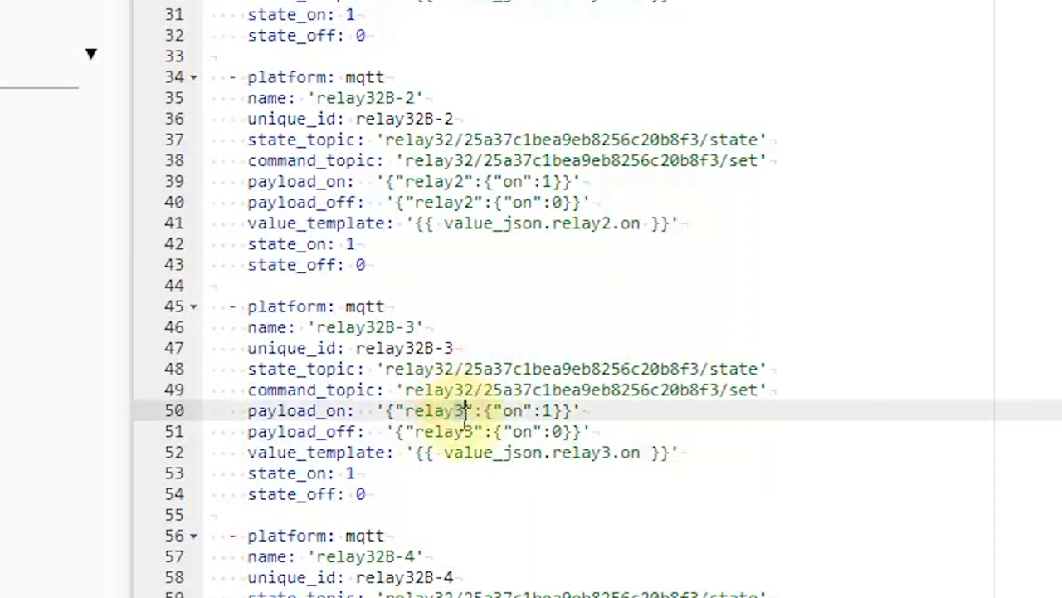
{"action": "left_click", "coordinate": [474, 431]}
{"action": "left_click", "coordinate": [601, 452]}
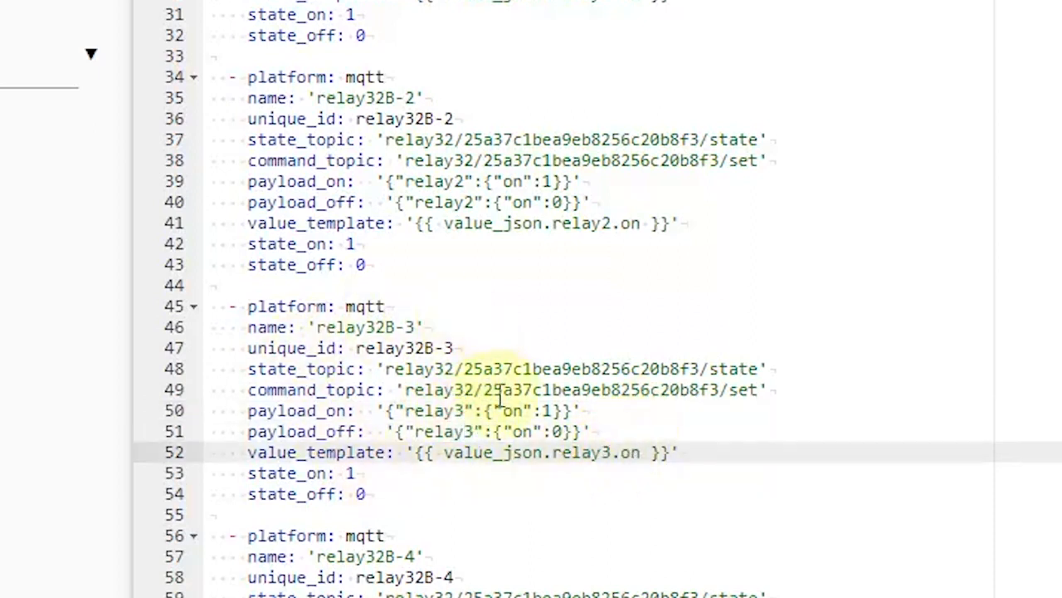
Step: Review the remaining relay switch entries through relay 32, down to the binary_sensor section
{"action": "scroll", "coordinate": [469, 190], "scroll_direction": "up", "scroll_amount": 4}
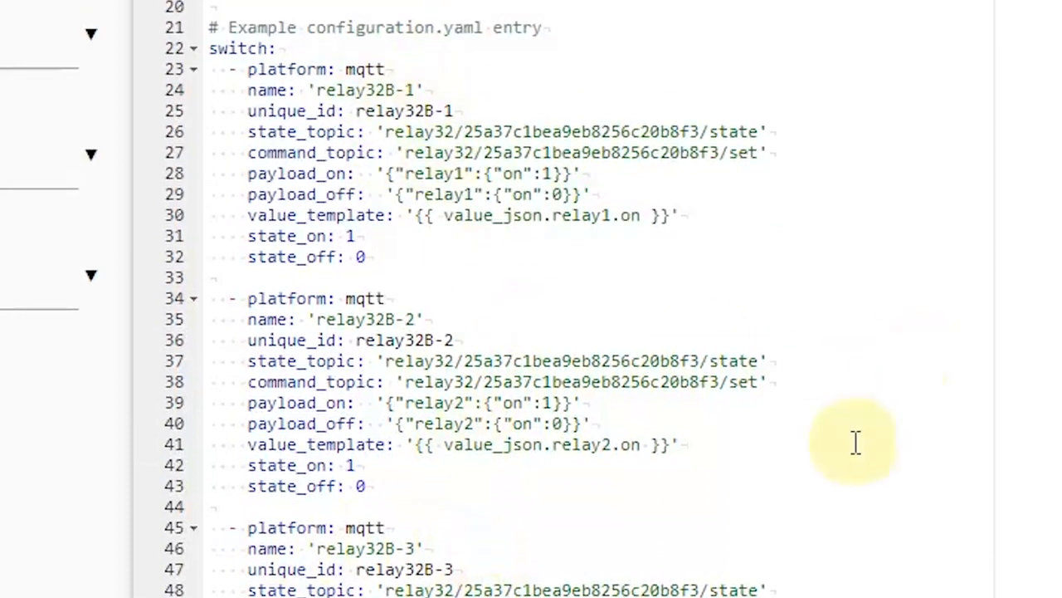
{"action": "scroll", "coordinate": [538, 576], "scroll_direction": "down", "scroll_amount": 7}
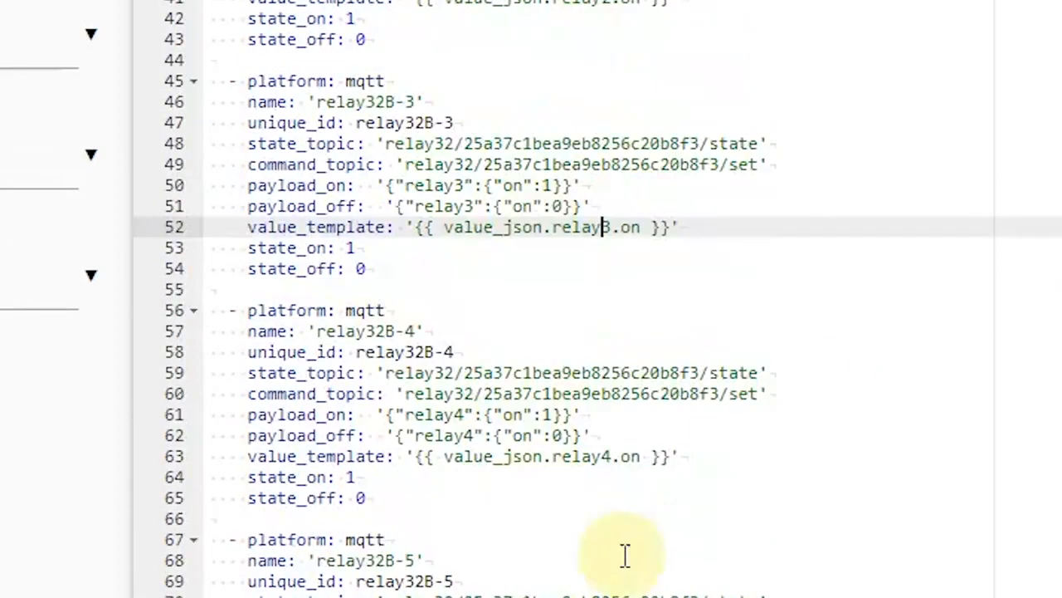
{"action": "scroll", "coordinate": [531, 298], "scroll_direction": "down", "scroll_amount": 20}
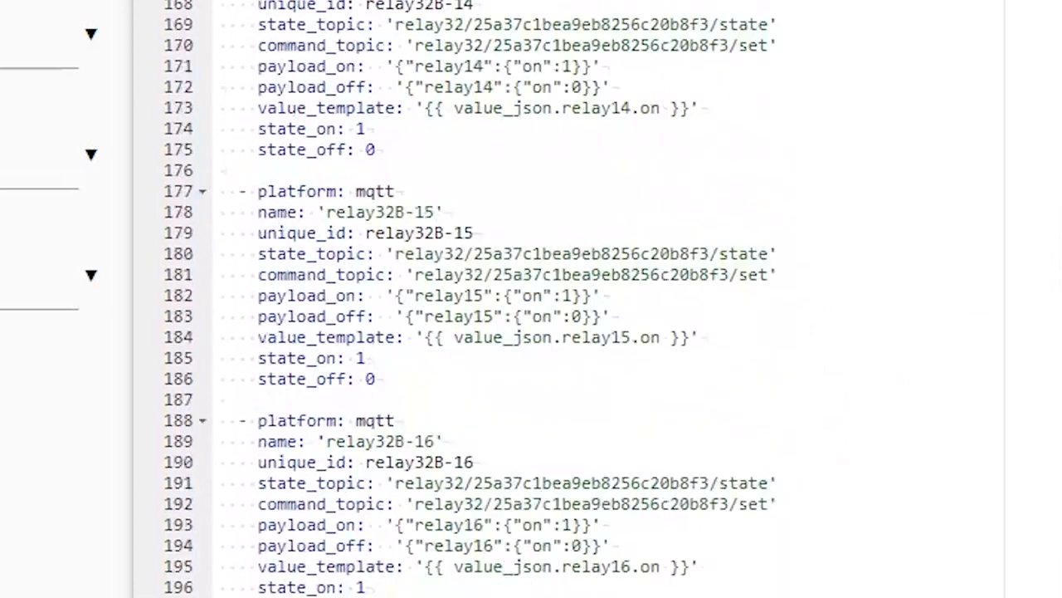
{"action": "scroll", "coordinate": [531, 298], "scroll_direction": "down", "scroll_amount": 14}
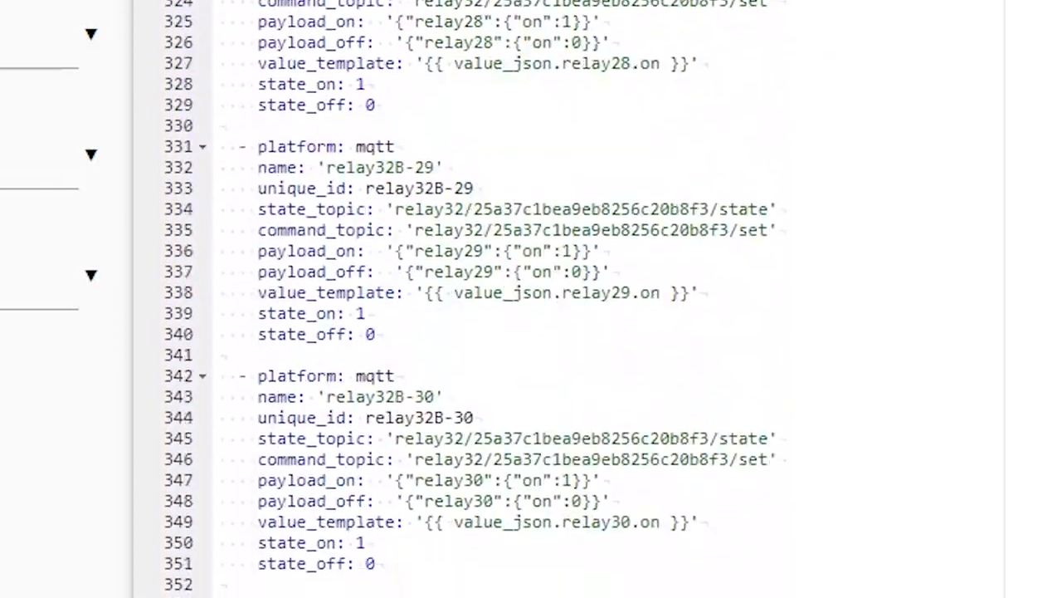
{"action": "scroll", "coordinate": [531, 299], "scroll_direction": "down", "scroll_amount": 6}
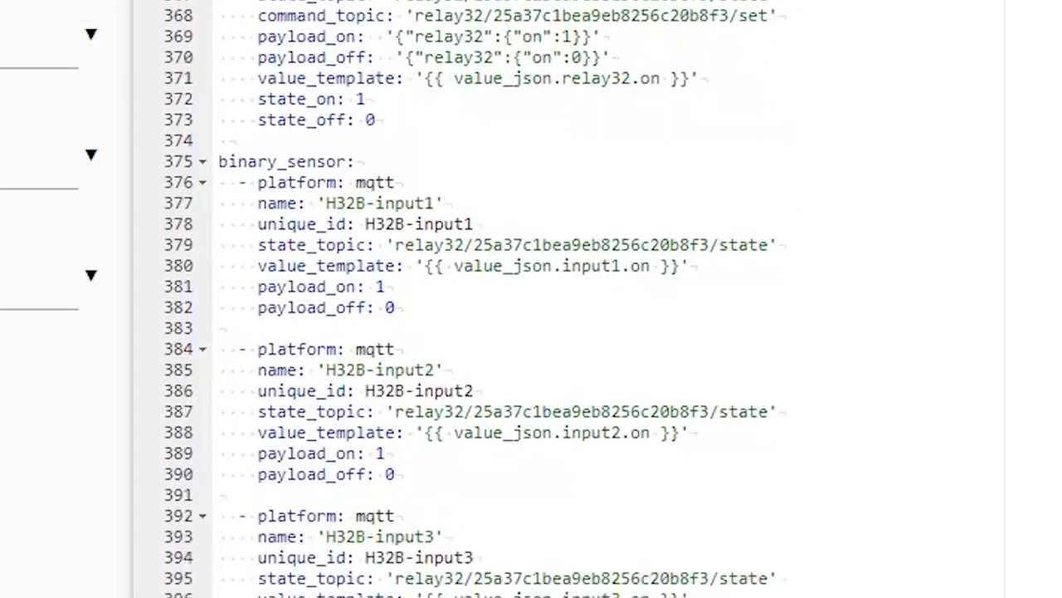
Step: Examine the H32B-input1 entry in the binary_sensor section, including its state_topic line
{"action": "left_click", "coordinate": [346, 183]}
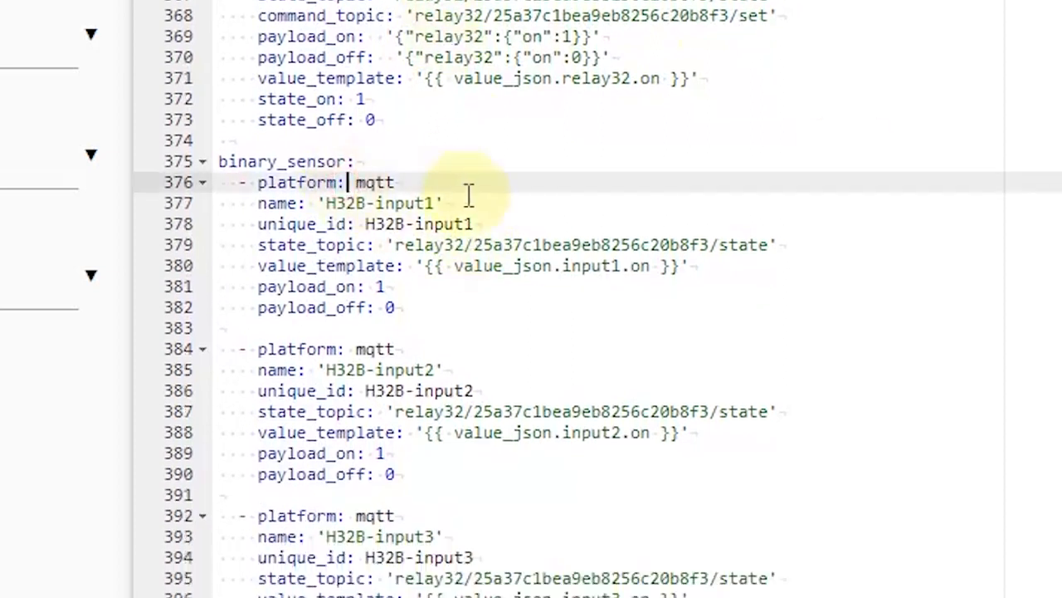
{"action": "scroll", "coordinate": [470, 199], "scroll_direction": "down", "scroll_amount": 1}
{"action": "left_click_drag", "start_coordinate": [438, 223], "coordinate": [218, 72]}
{"action": "left_click", "coordinate": [556, 137]}
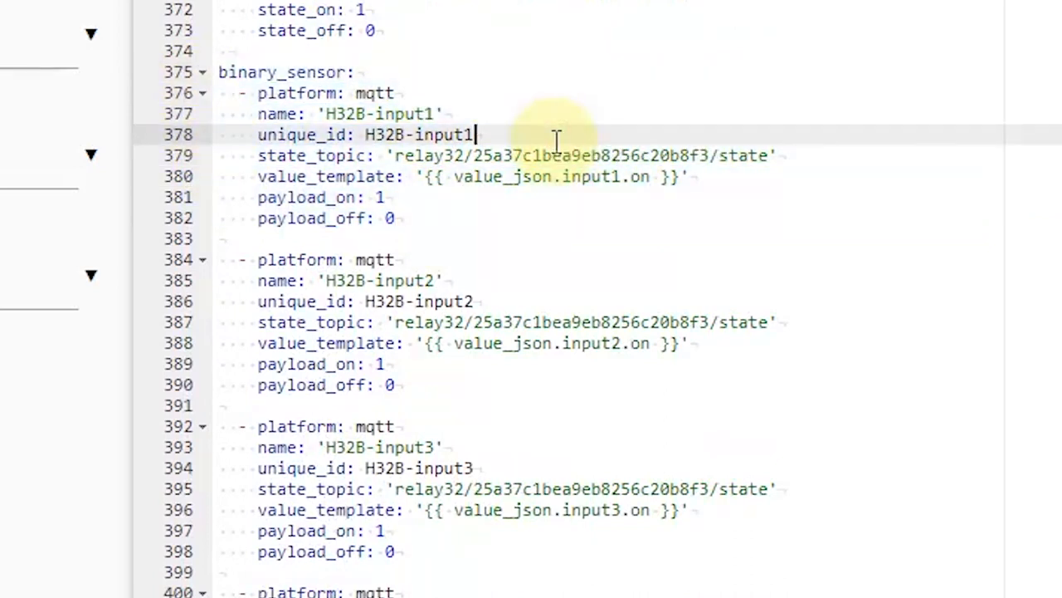
{"action": "left_click", "coordinate": [406, 157]}
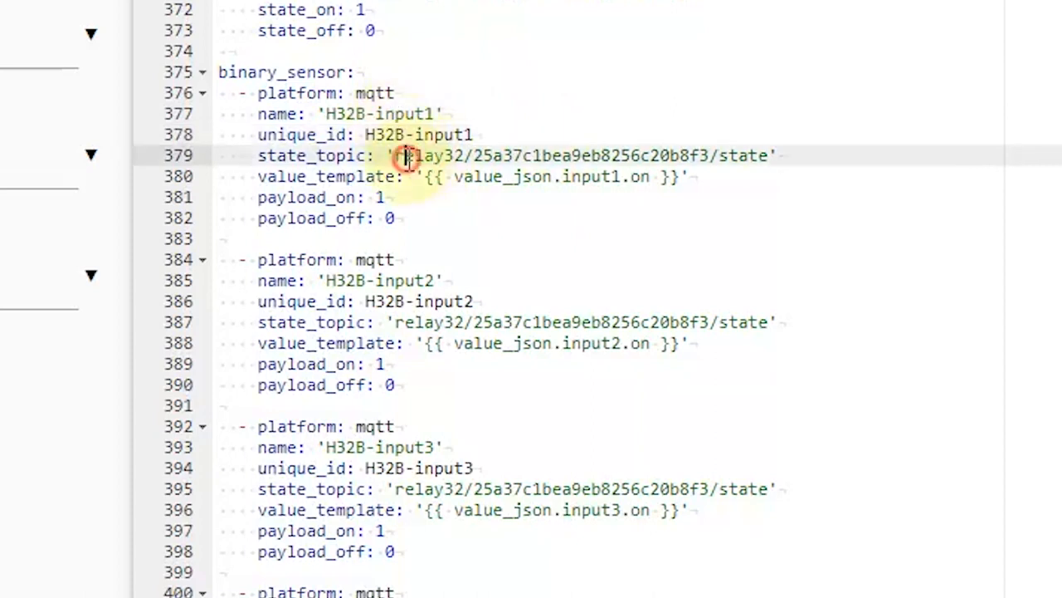
{"action": "left_click_drag", "start_coordinate": [249, 157], "coordinate": [821, 152]}
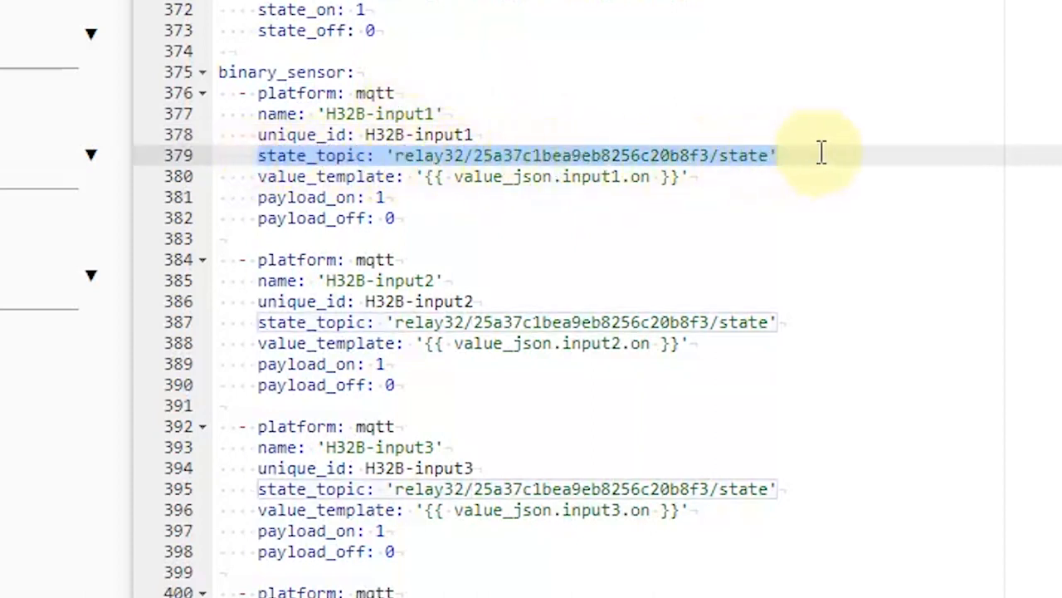
Step: Examine the H32B-input1 sensor entry, including its state_topic and value_template lines
{"action": "left_click", "coordinate": [821, 152]}
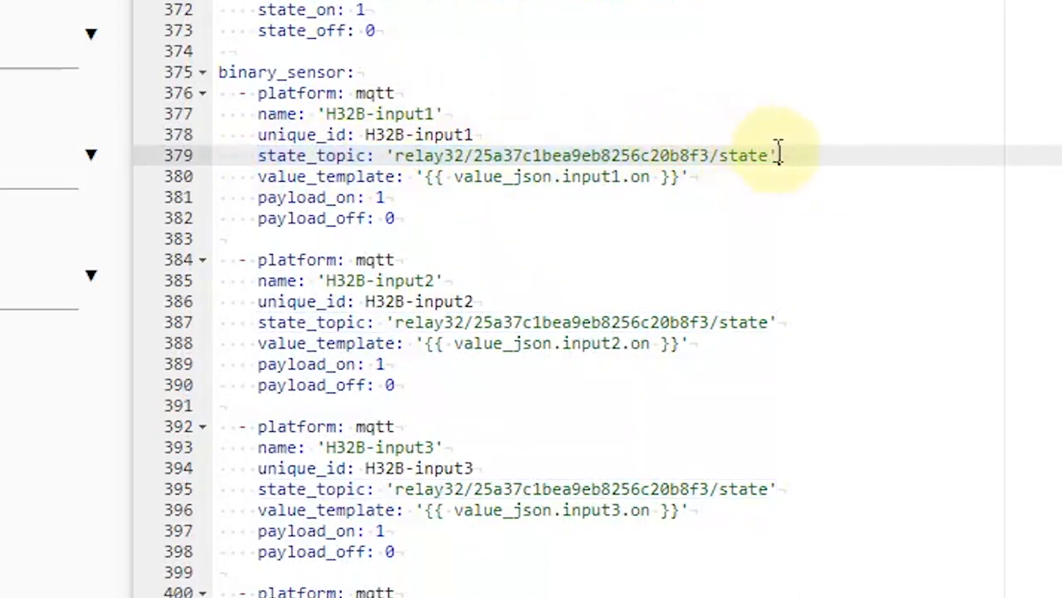
{"action": "left_click_drag", "start_coordinate": [258, 158], "coordinate": [782, 158]}
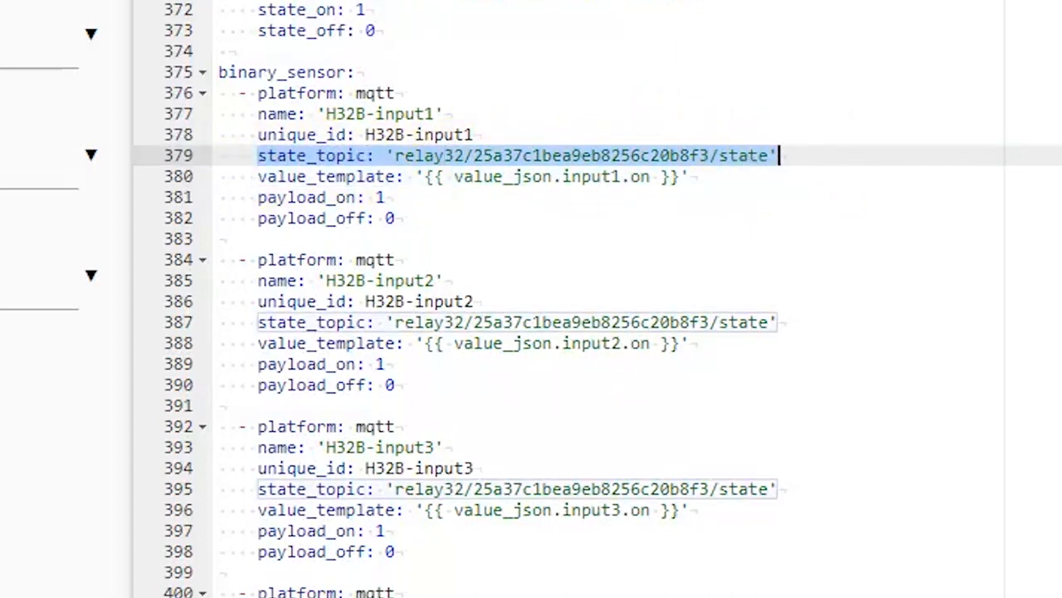
{"action": "left_click", "coordinate": [452, 181]}
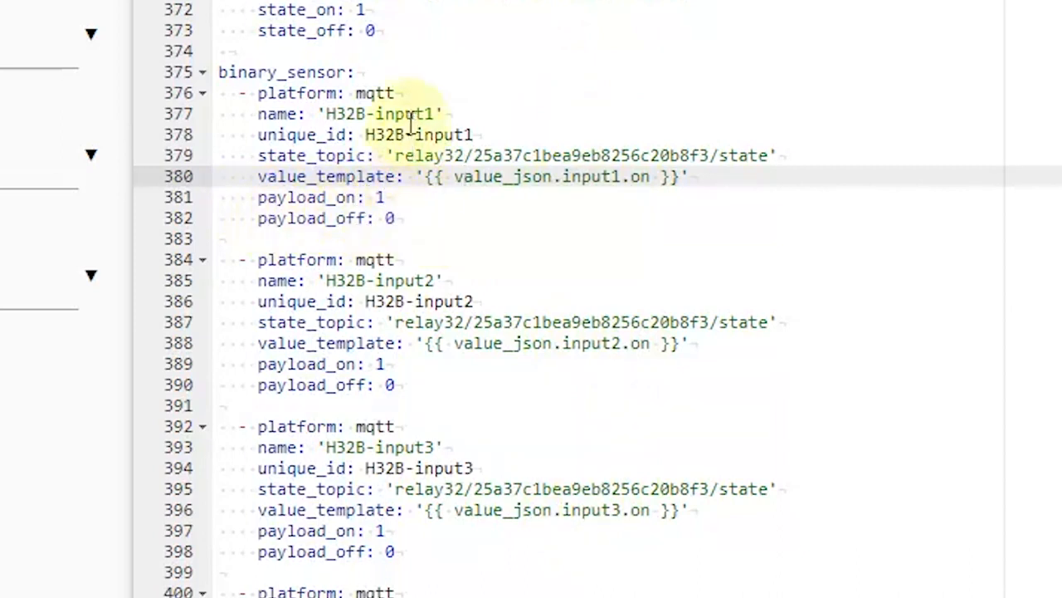
{"action": "left_click_drag", "start_coordinate": [415, 218], "coordinate": [135, 94]}
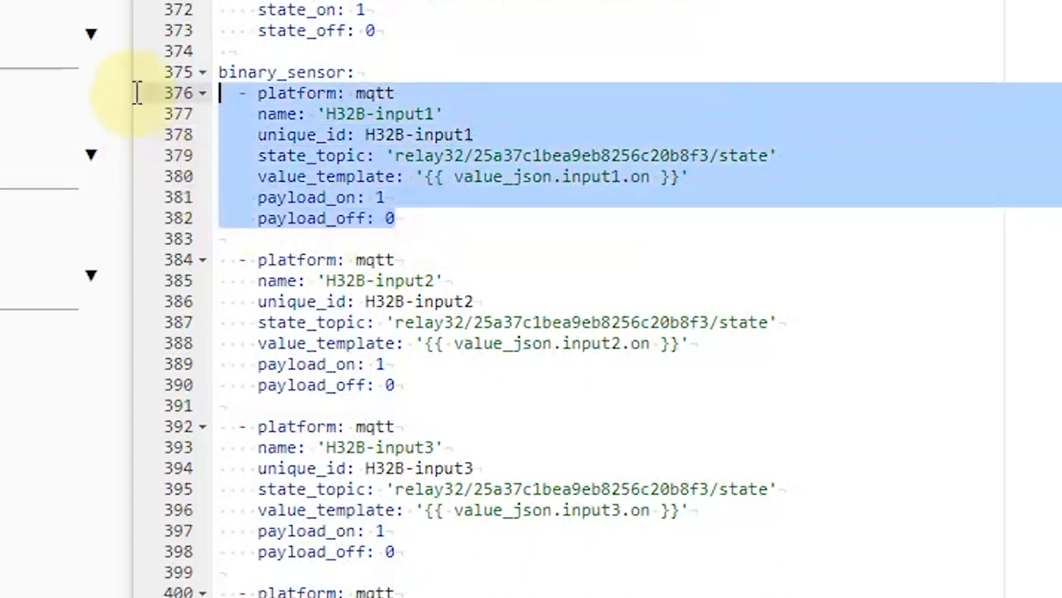
{"action": "scroll", "coordinate": [425, 170], "scroll_direction": "down", "scroll_amount": 2}
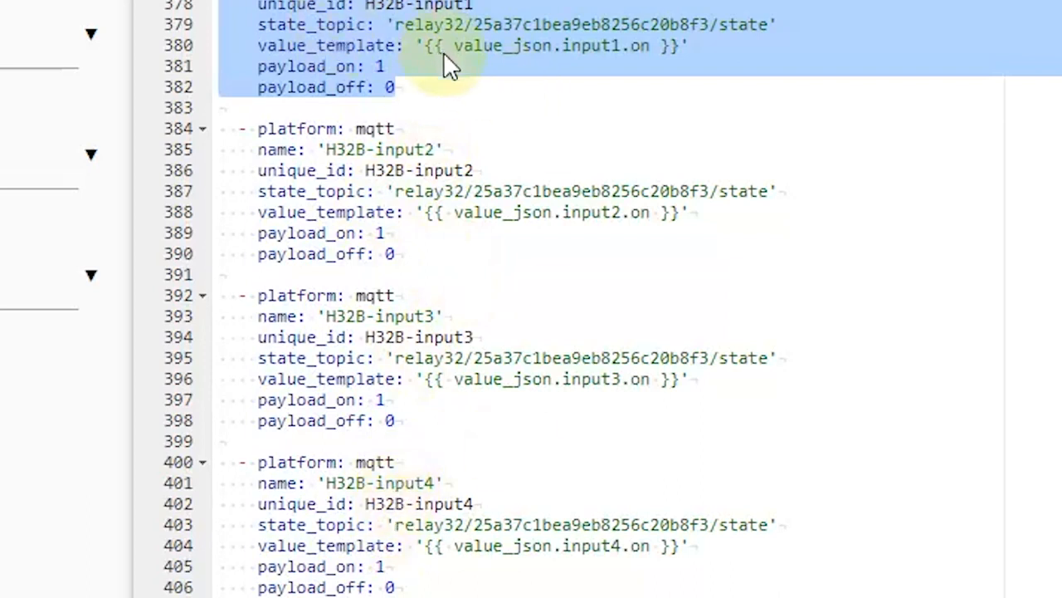
{"action": "left_click", "coordinate": [441, 79]}
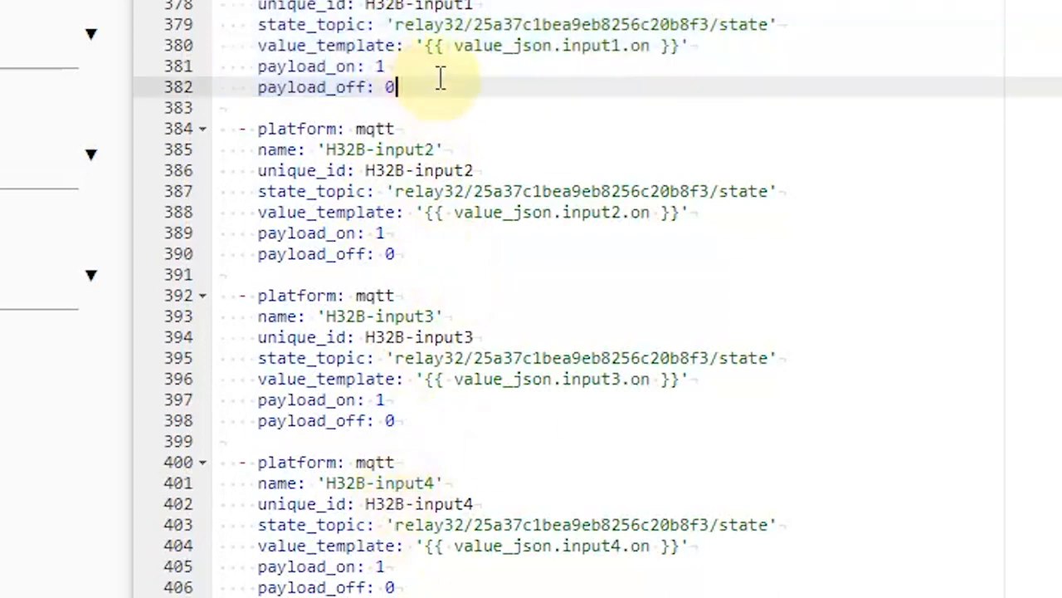
Step: Compare the input number in the value_template lines of the H32B-input1 and H32B-input2 entries
{"action": "left_click", "coordinate": [605, 46]}
{"action": "left_click", "coordinate": [593, 214]}
{"action": "left_click_drag", "start_coordinate": [593, 214], "coordinate": [624, 216]}
{"action": "scroll", "coordinate": [581, 570], "scroll_direction": "up", "scroll_amount": 1}
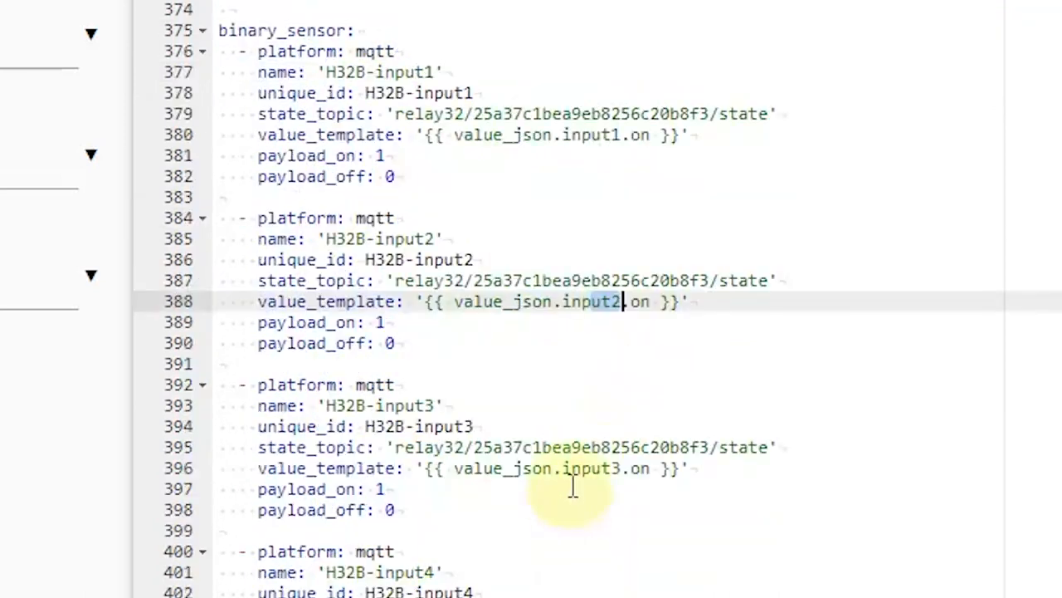
Step: Switch to KinCony's KC868-H32B Home Assistant MQTT guide and review its setup instructions down to the configuration.yaml examples
{"action": "left_click", "coordinate": [352, 6]}
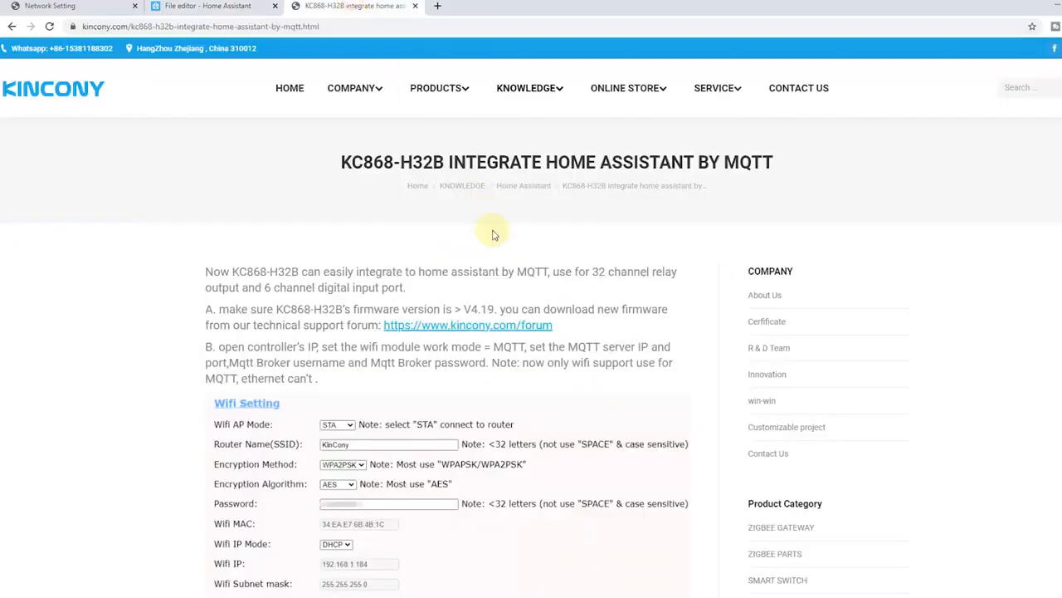
{"action": "scroll", "coordinate": [601, 241], "scroll_direction": "down", "scroll_amount": 1}
{"action": "scroll", "coordinate": [561, 176], "scroll_direction": "up", "scroll_amount": 1}
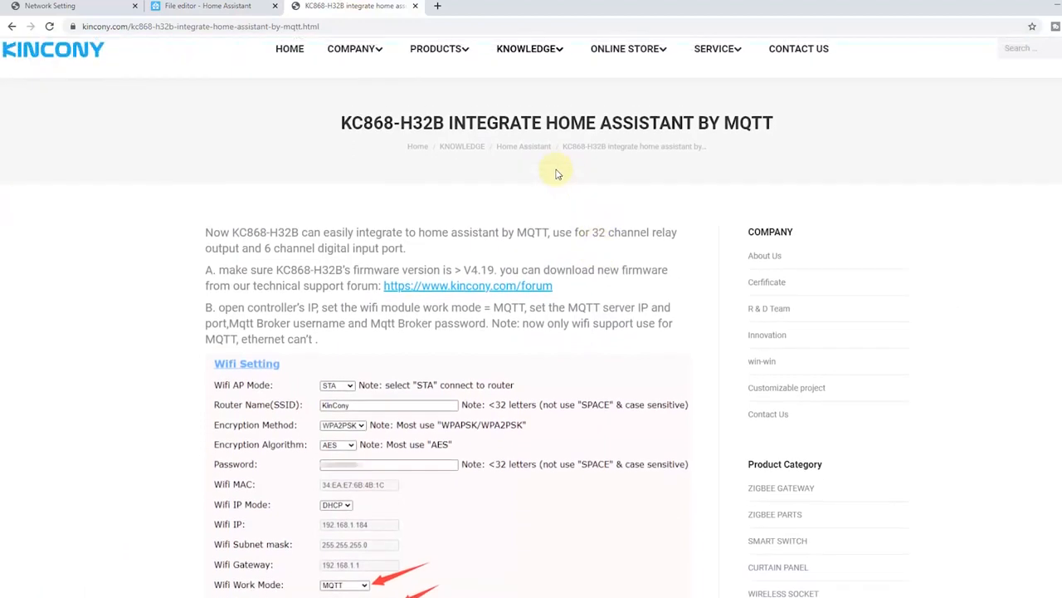
{"action": "mouse_move", "coordinate": [513, 97]}
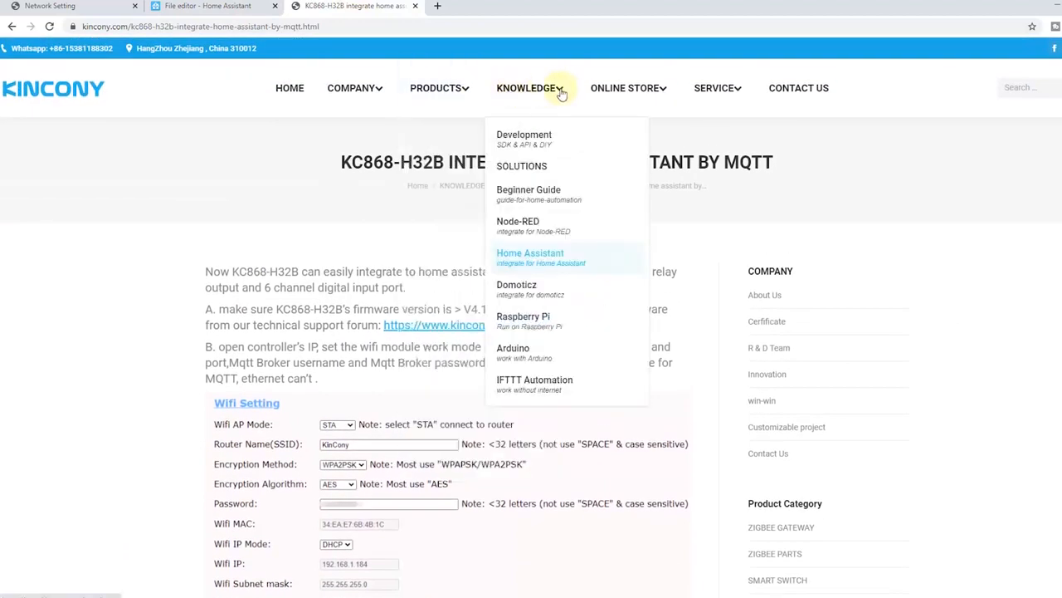
{"action": "scroll", "coordinate": [704, 368], "scroll_direction": "down", "scroll_amount": 15}
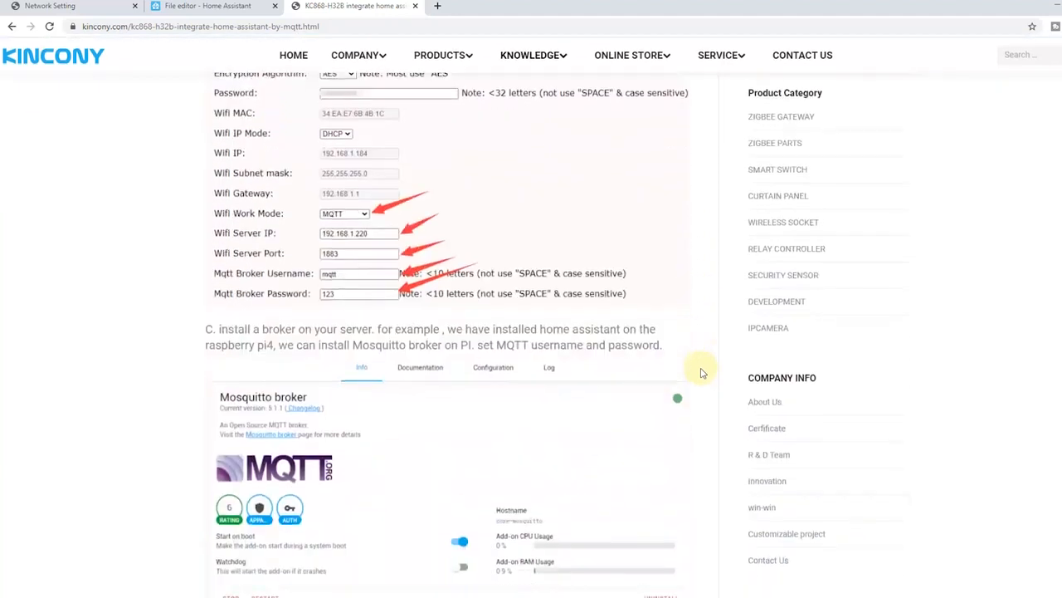
{"action": "scroll", "coordinate": [701, 372], "scroll_direction": "down", "scroll_amount": 7}
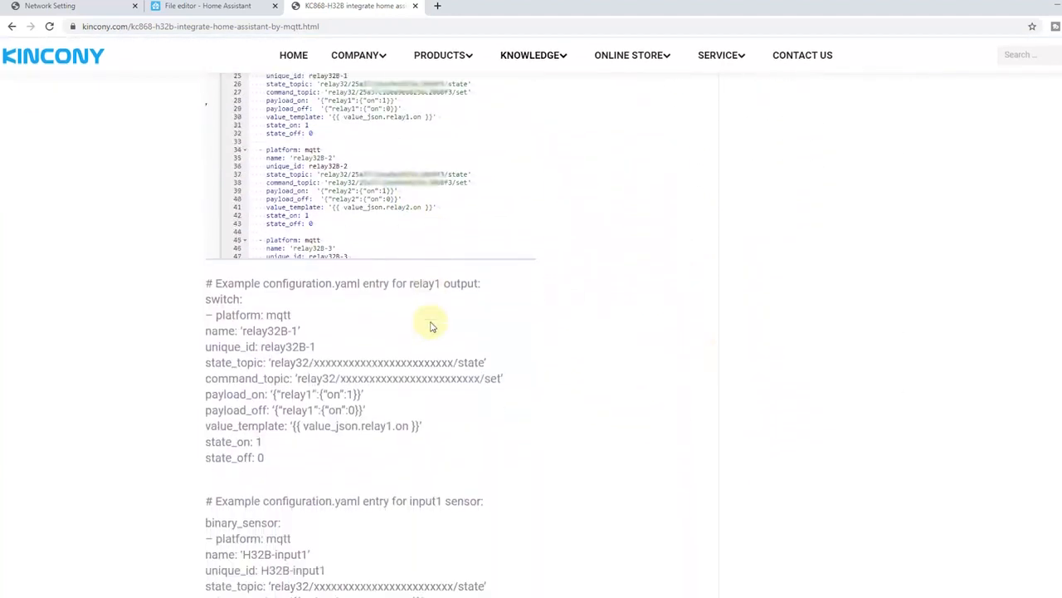
Step: Examine the guide's example configuration.yaml entries for the relay1 output and the input1 sensor
{"action": "left_click_drag", "start_coordinate": [206, 158], "coordinate": [300, 249]}
{"action": "left_click", "coordinate": [288, 299]}
{"action": "left_click_drag", "start_coordinate": [278, 298], "coordinate": [202, 155]}
{"action": "scroll", "coordinate": [308, 266], "scroll_direction": "down", "scroll_amount": 2}
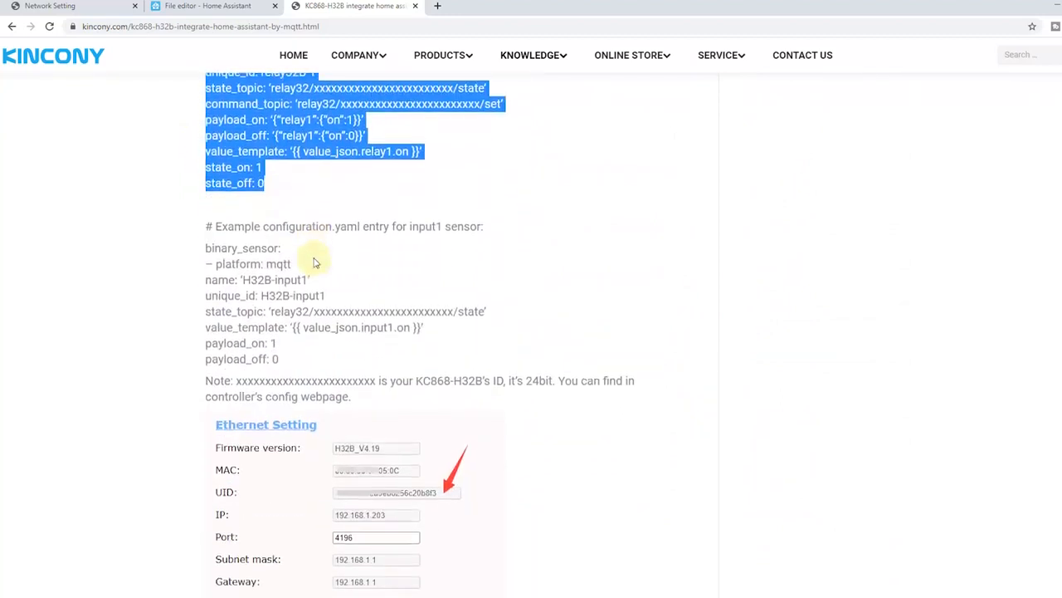
{"action": "scroll", "coordinate": [314, 262], "scroll_direction": "up", "scroll_amount": 3}
{"action": "scroll", "coordinate": [299, 242], "scroll_direction": "down", "scroll_amount": 4}
{"action": "left_click_drag", "start_coordinate": [284, 299], "coordinate": [211, 188]}
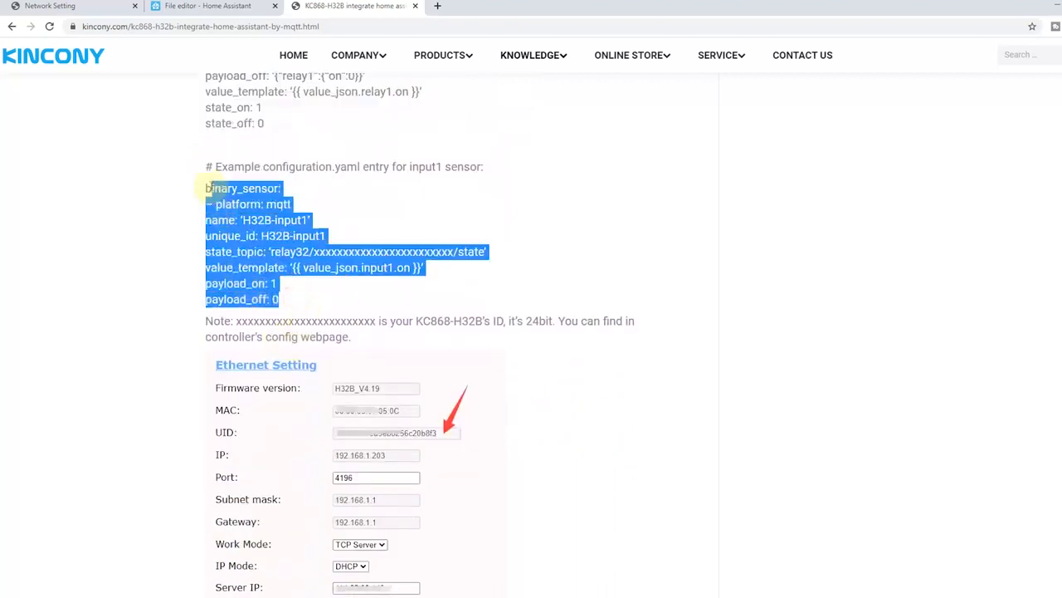
Step: Check the guide's note on the controller UID and its two demo config file downloads
{"action": "scroll", "coordinate": [461, 232], "scroll_direction": "down", "scroll_amount": 3}
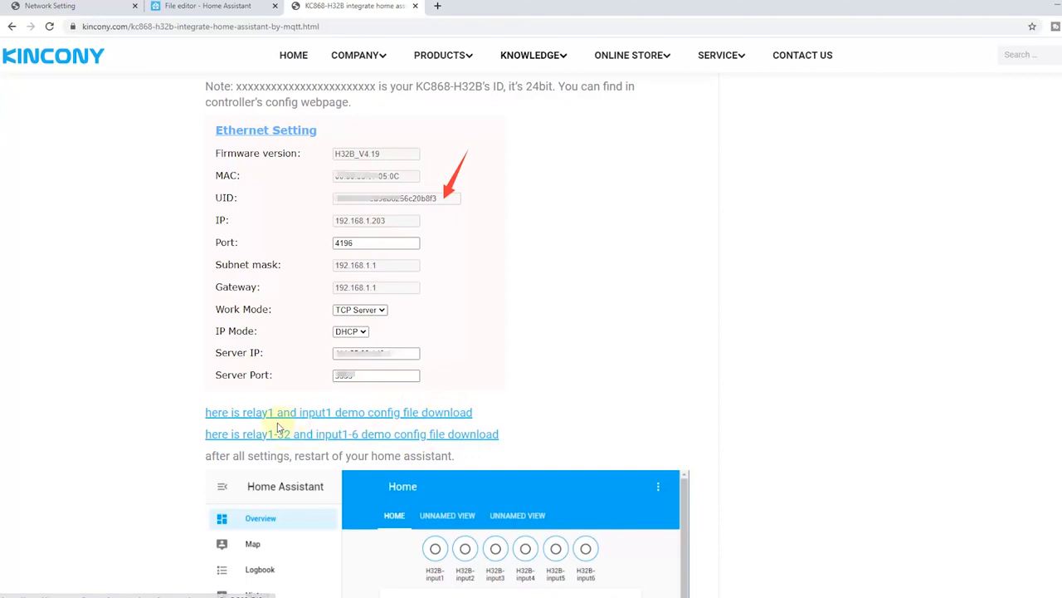
{"action": "scroll", "coordinate": [621, 368], "scroll_direction": "down", "scroll_amount": 1}
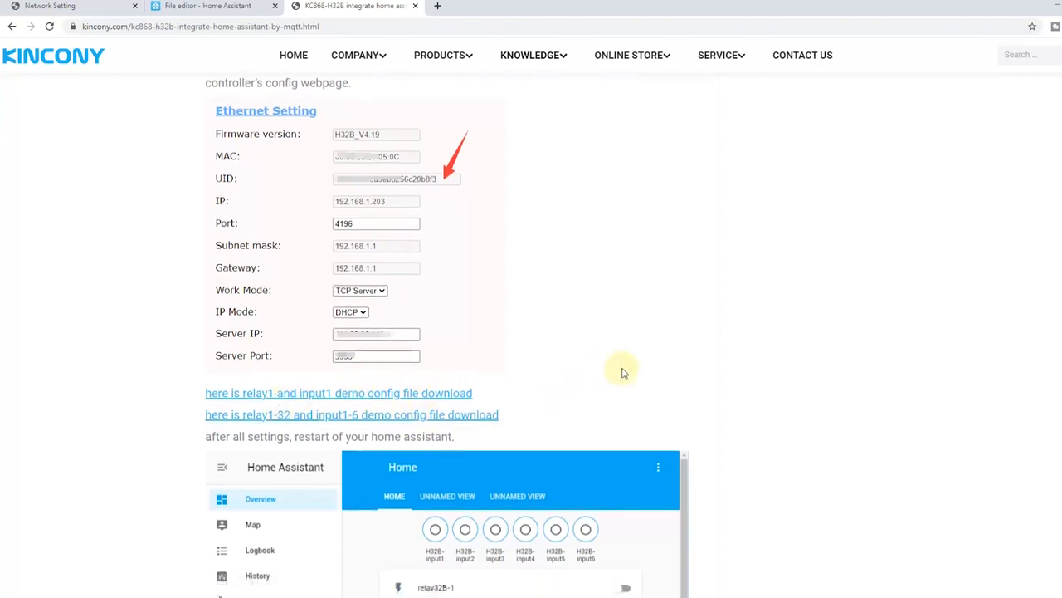
{"action": "scroll", "coordinate": [620, 367], "scroll_direction": "up", "scroll_amount": 3}
Step: Switch back to Home Assistant and open Server Controls from its configuration page
{"action": "left_click", "coordinate": [204, 6]}
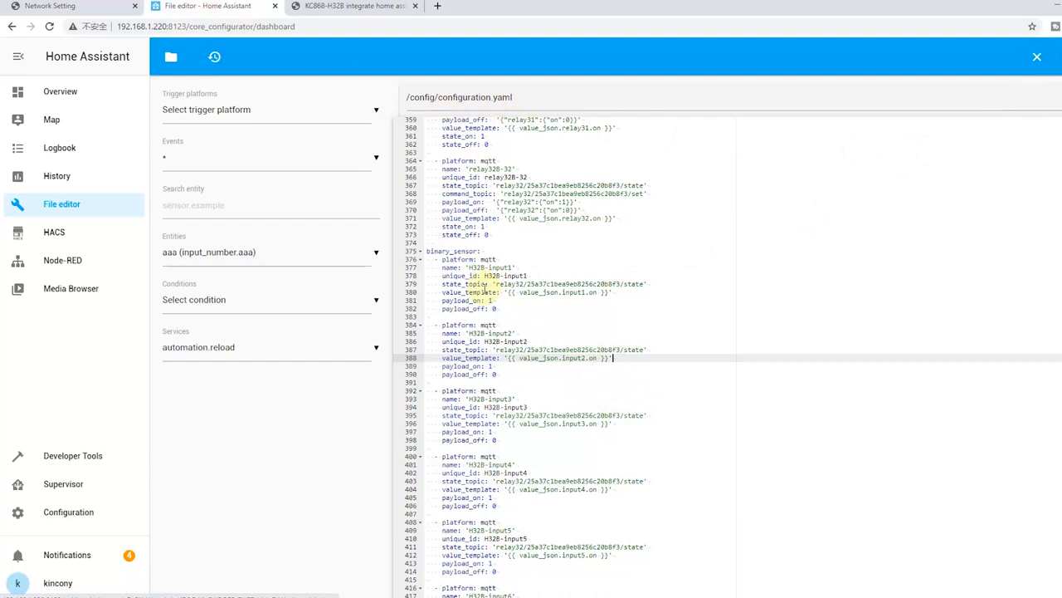
{"action": "left_click", "coordinate": [83, 510]}
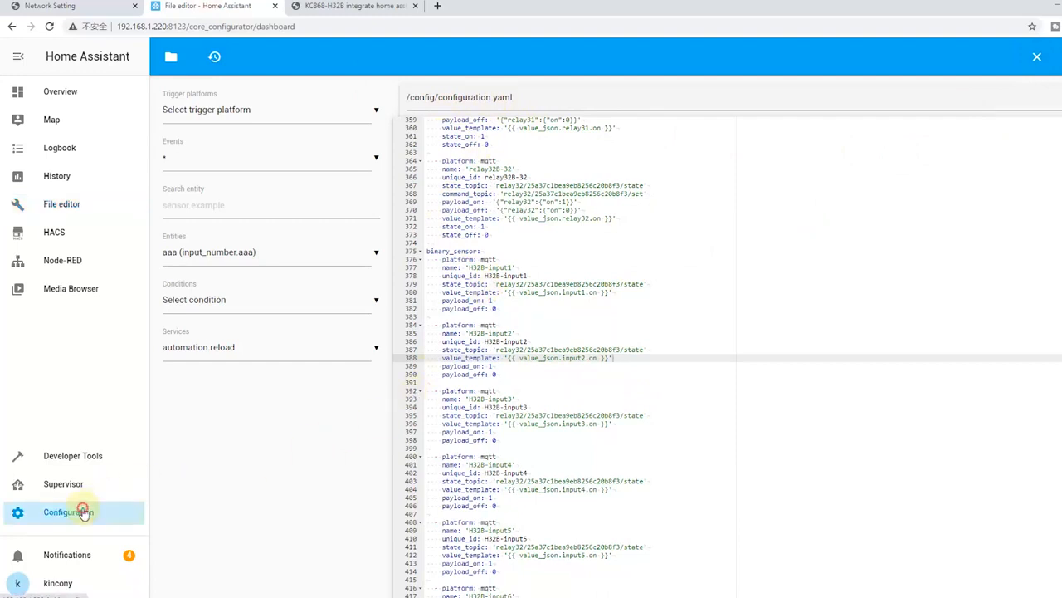
{"action": "scroll", "coordinate": [799, 465], "scroll_direction": "down", "scroll_amount": 1}
{"action": "scroll", "coordinate": [799, 463], "scroll_direction": "down", "scroll_amount": 3}
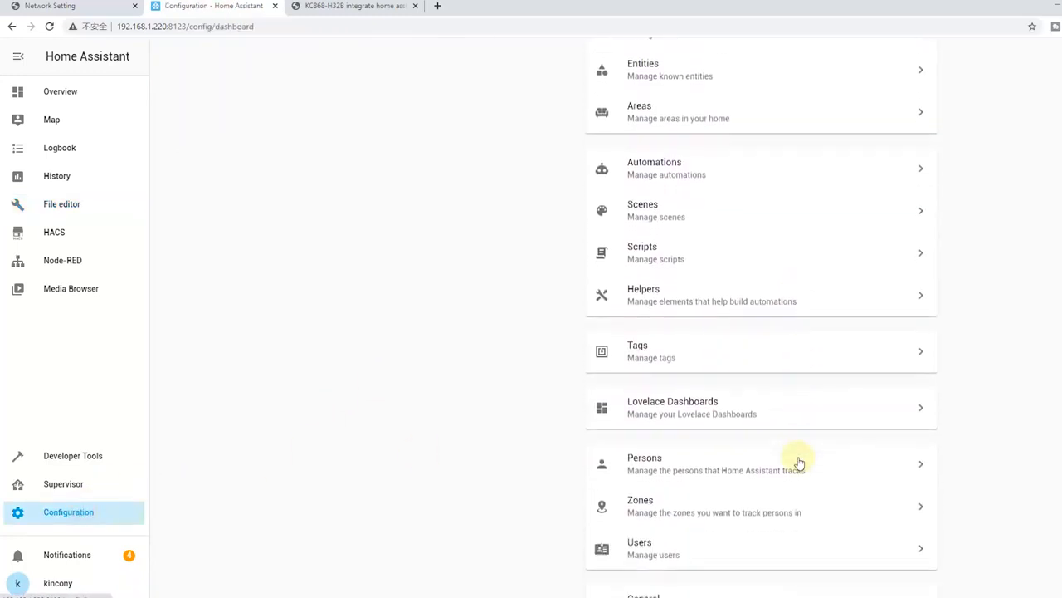
{"action": "scroll", "coordinate": [700, 495], "scroll_direction": "down", "scroll_amount": 1}
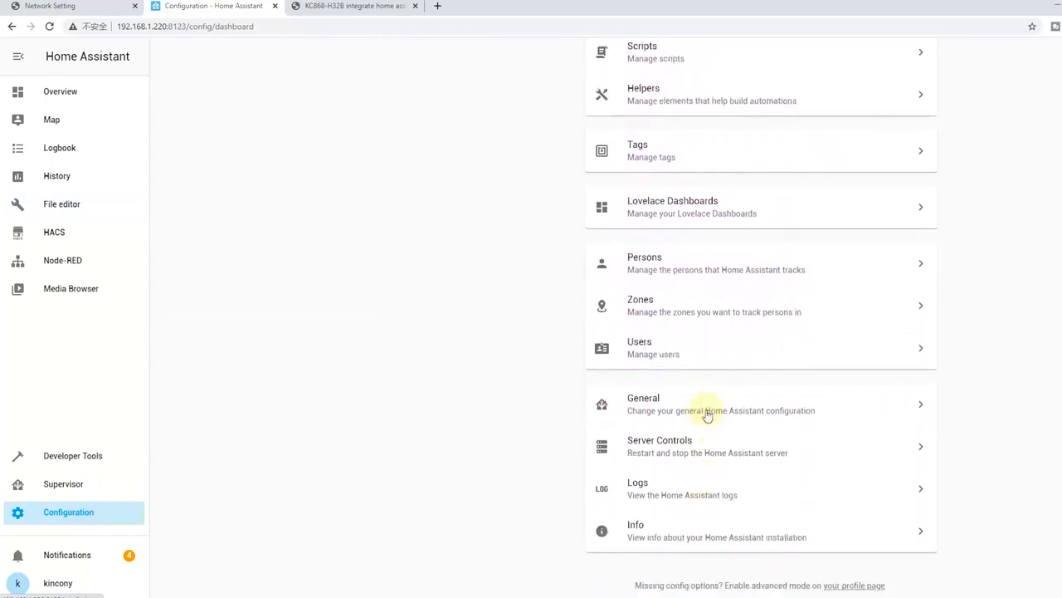
{"action": "left_click", "coordinate": [706, 447]}
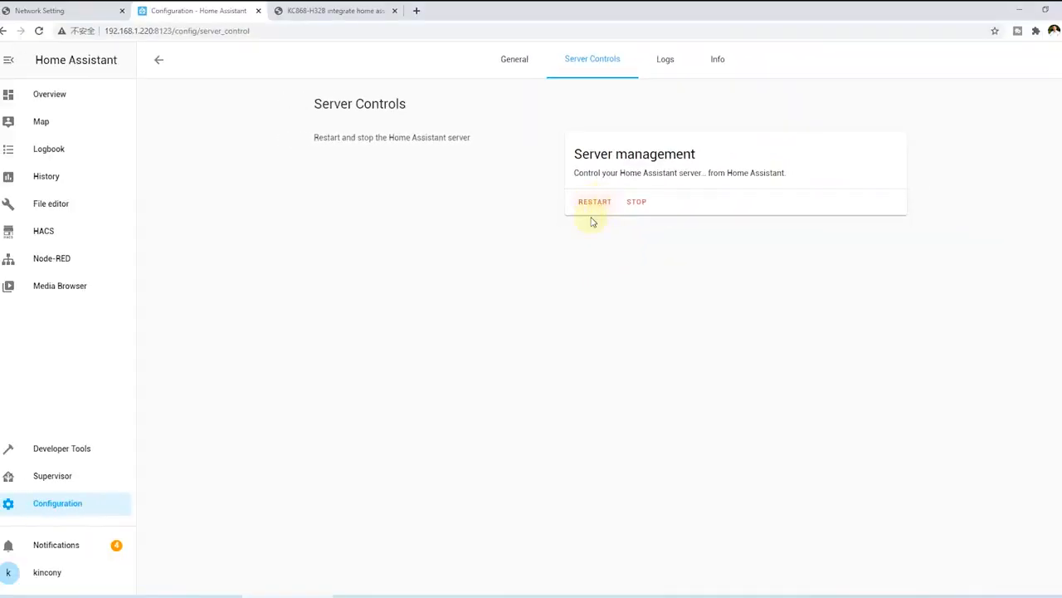
Step: Open the Overview dashboard, review its relay and input cards, and put the dashboard into edit mode
{"action": "left_click", "coordinate": [47, 95]}
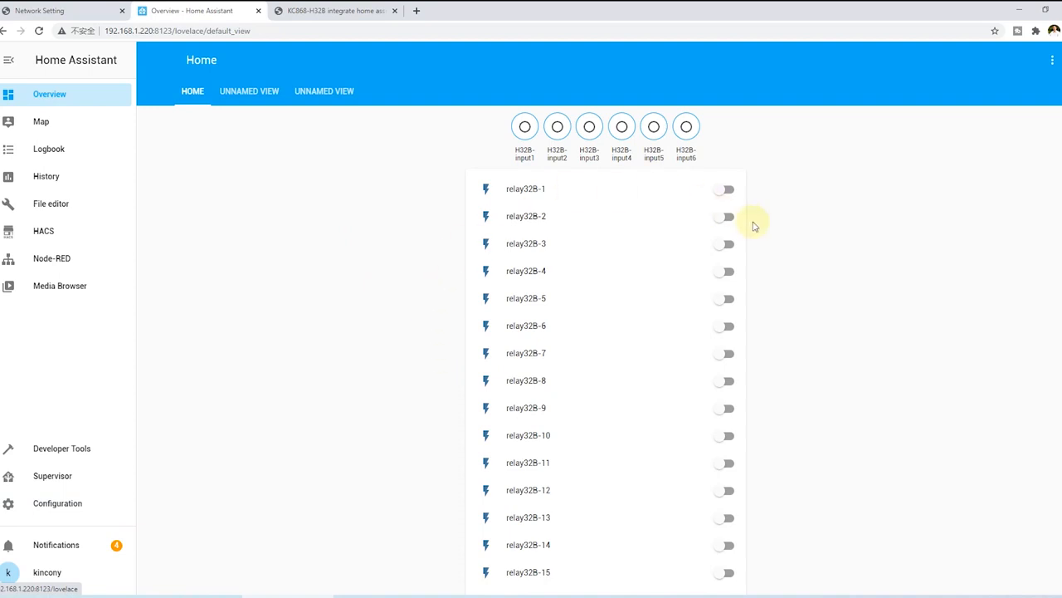
{"action": "scroll", "coordinate": [799, 419], "scroll_direction": "down", "scroll_amount": 1}
{"action": "scroll", "coordinate": [794, 401], "scroll_direction": "up", "scroll_amount": 1}
{"action": "left_click", "coordinate": [1050, 64]}
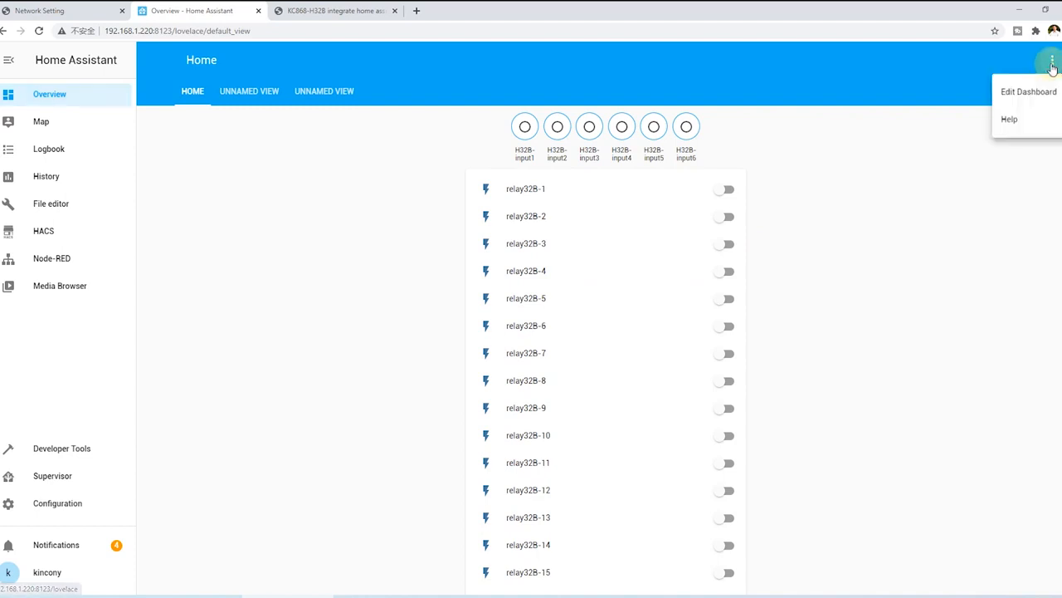
{"action": "left_click", "coordinate": [1032, 92]}
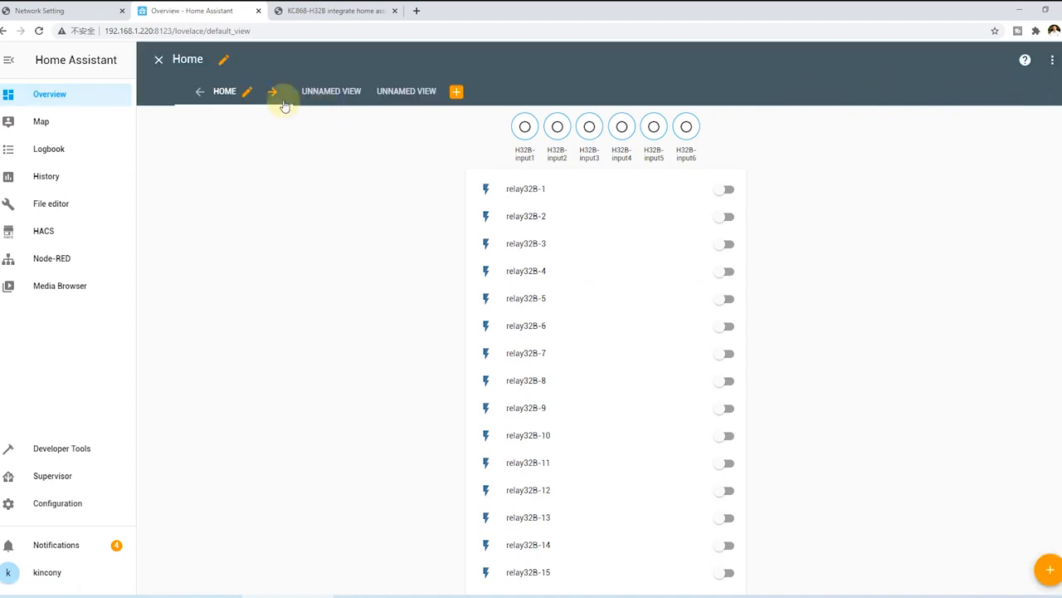
Step: Start an Entities card for the Home view, removing the PLK-AL10 battery state and charger type entities
{"action": "left_click", "coordinate": [456, 92]}
{"action": "left_click", "coordinate": [638, 453]}
{"action": "left_click", "coordinate": [1049, 569]}
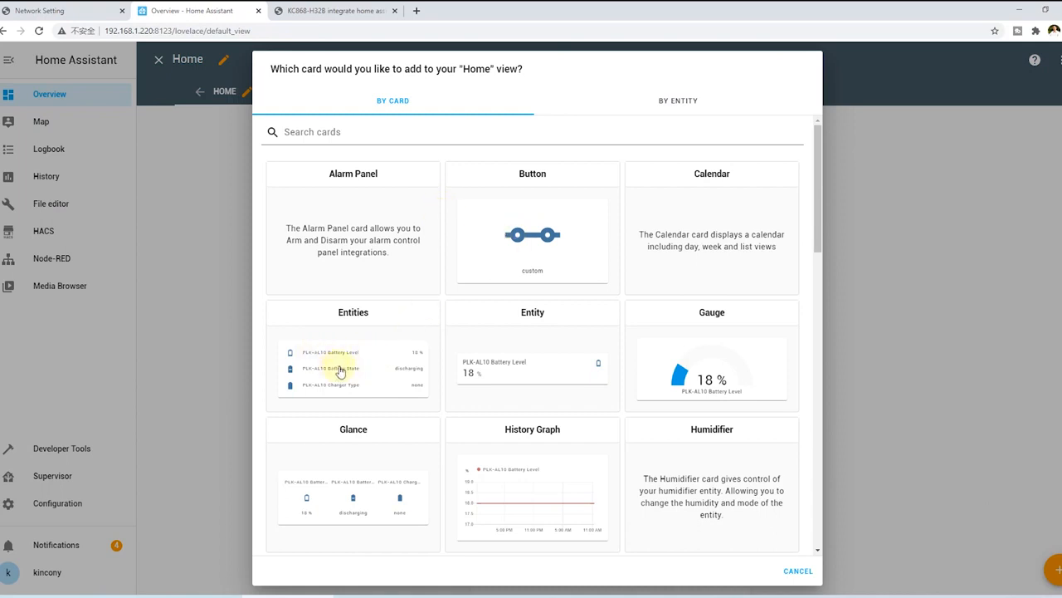
{"action": "left_click", "coordinate": [365, 367]}
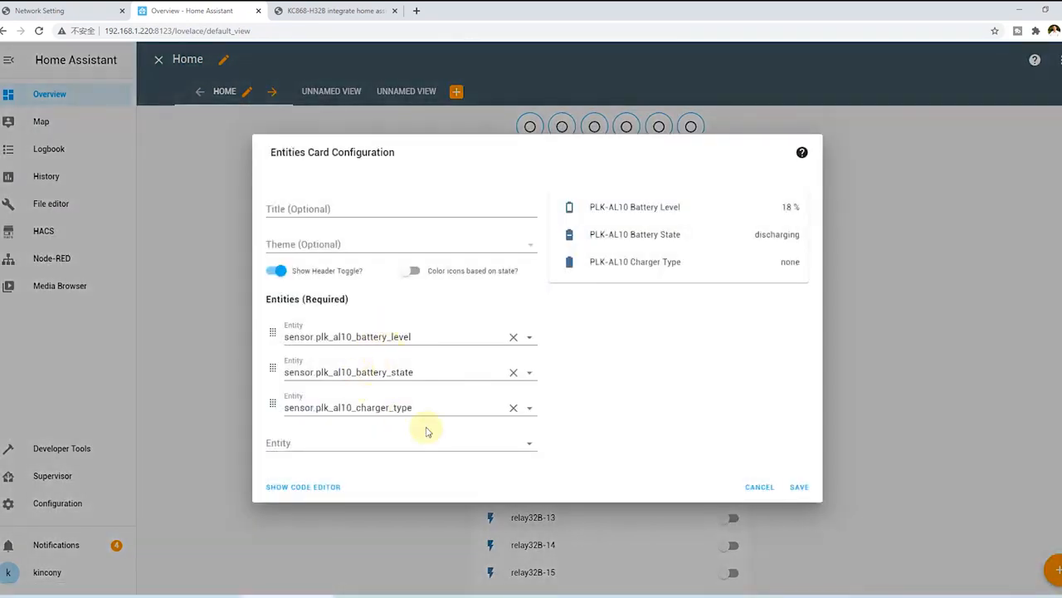
{"action": "left_click", "coordinate": [513, 407]}
{"action": "left_click", "coordinate": [514, 387]}
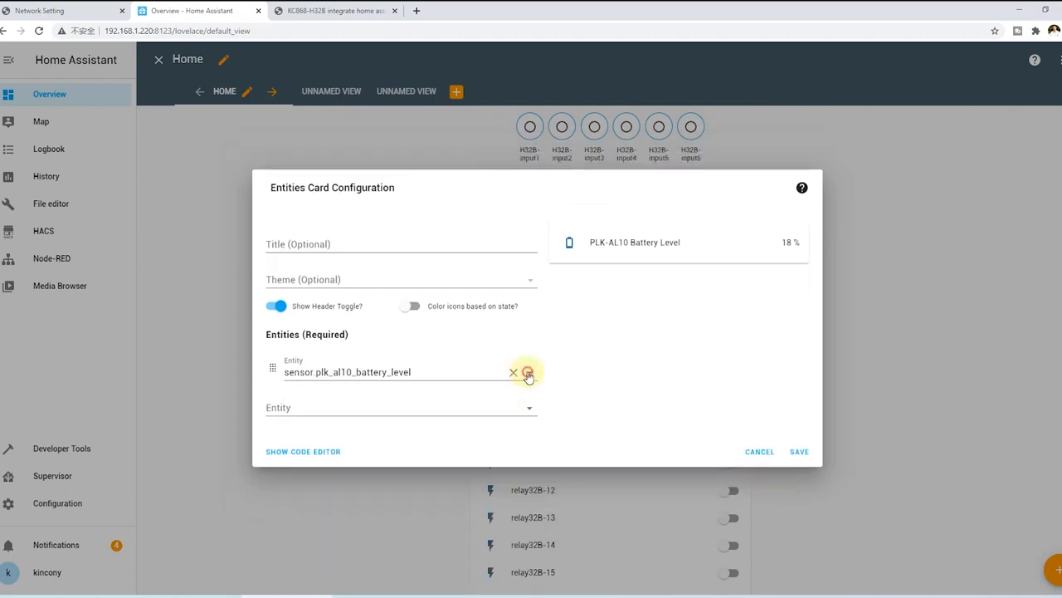
Step: Browse the selectable entities for the relay32B switches in the Entities card configuration
{"action": "left_click", "coordinate": [529, 372]}
{"action": "scroll", "coordinate": [528, 470], "scroll_direction": "down", "scroll_amount": 3}
{"action": "scroll", "coordinate": [528, 470], "scroll_direction": "down", "scroll_amount": 5}
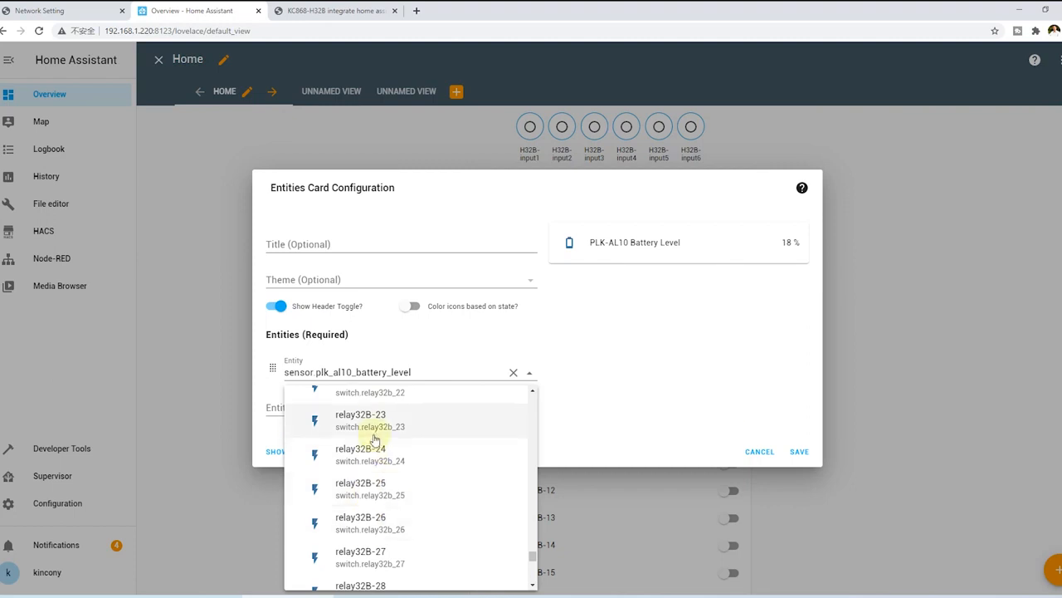
{"action": "scroll", "coordinate": [373, 440], "scroll_direction": "down", "scroll_amount": 4}
{"action": "scroll", "coordinate": [376, 474], "scroll_direction": "down", "scroll_amount": 3}
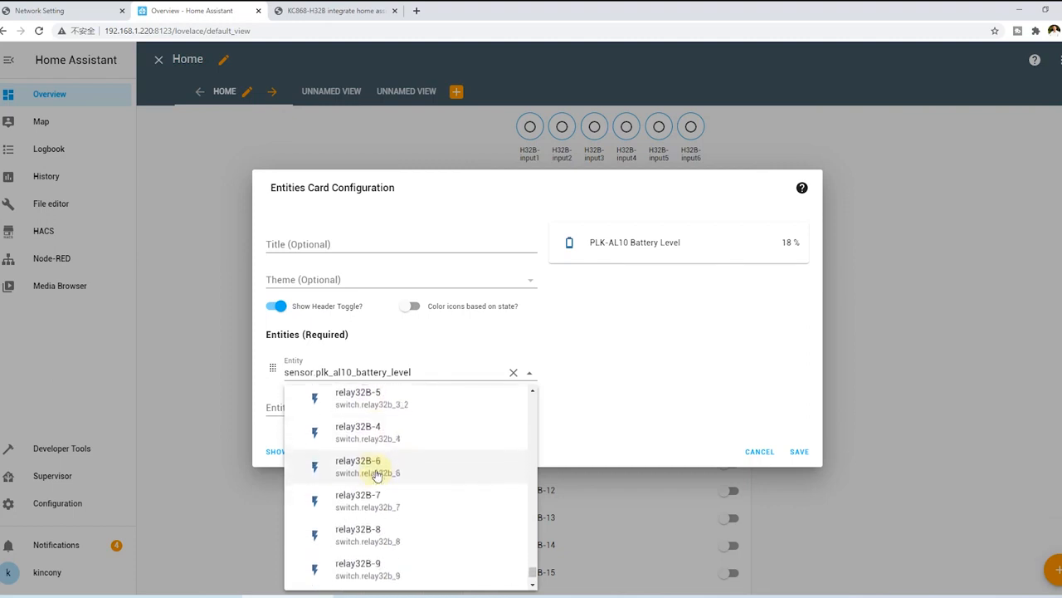
Step: Look through the selectable entities for the H32B-input1 to H32B-input6 binary sensors
{"action": "scroll", "coordinate": [376, 474], "scroll_direction": "up", "scroll_amount": 6}
{"action": "scroll", "coordinate": [376, 474], "scroll_direction": "up", "scroll_amount": 5}
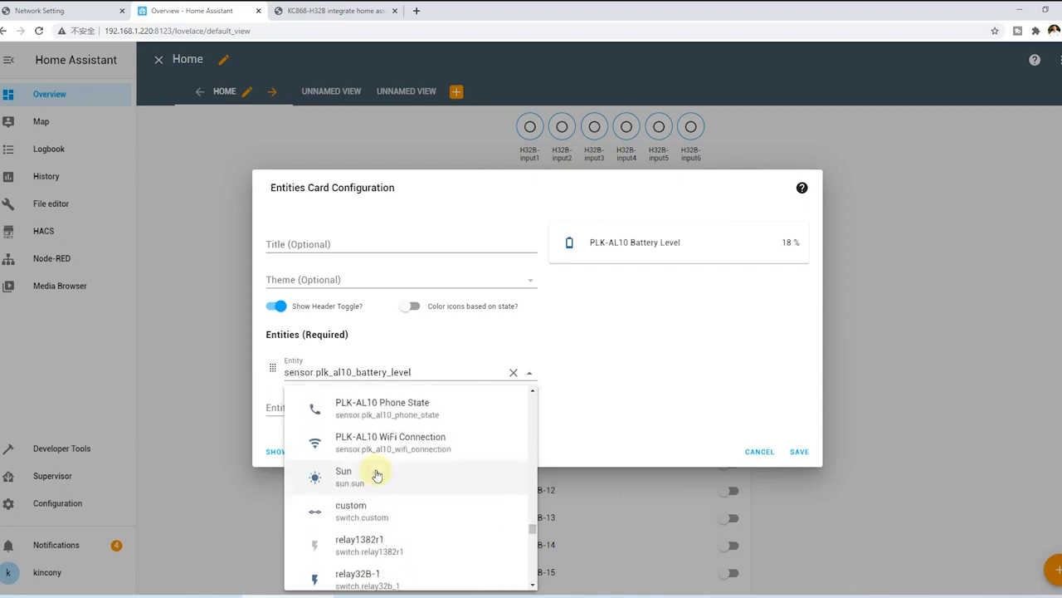
{"action": "scroll", "coordinate": [386, 500], "scroll_direction": "up", "scroll_amount": 4}
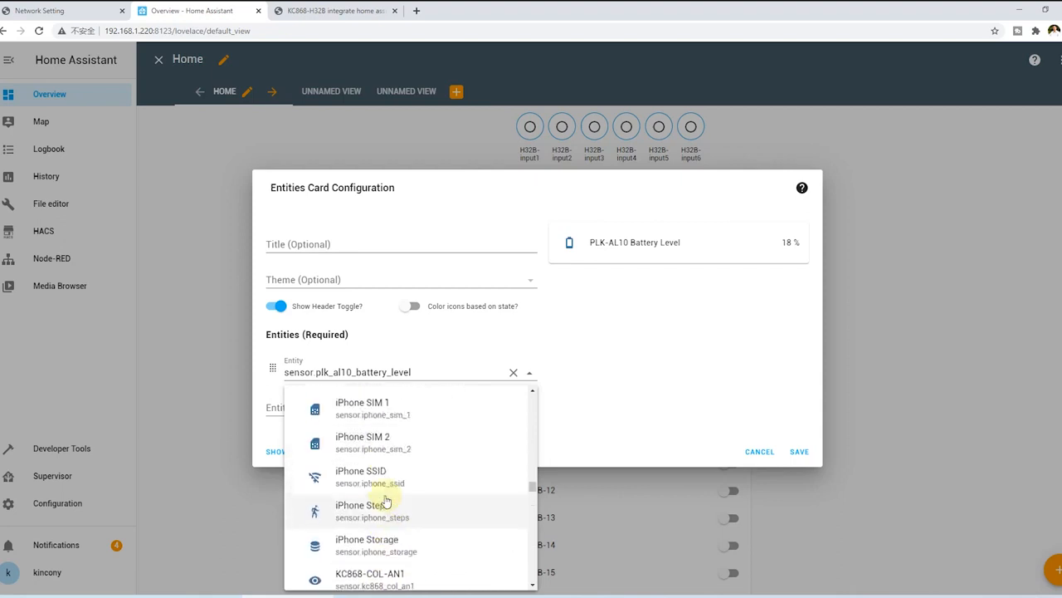
{"action": "scroll", "coordinate": [386, 501], "scroll_direction": "up", "scroll_amount": 10}
{"action": "scroll", "coordinate": [385, 501], "scroll_direction": "up", "scroll_amount": 3}
{"action": "scroll", "coordinate": [386, 500], "scroll_direction": "up", "scroll_amount": 3}
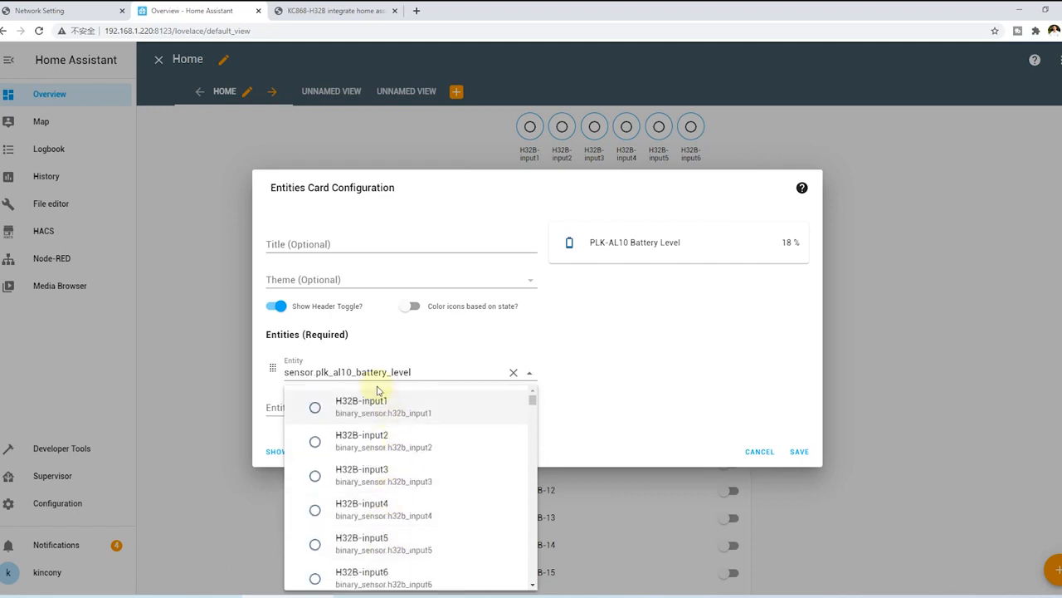
{"action": "scroll", "coordinate": [404, 510], "scroll_direction": "down", "scroll_amount": 3}
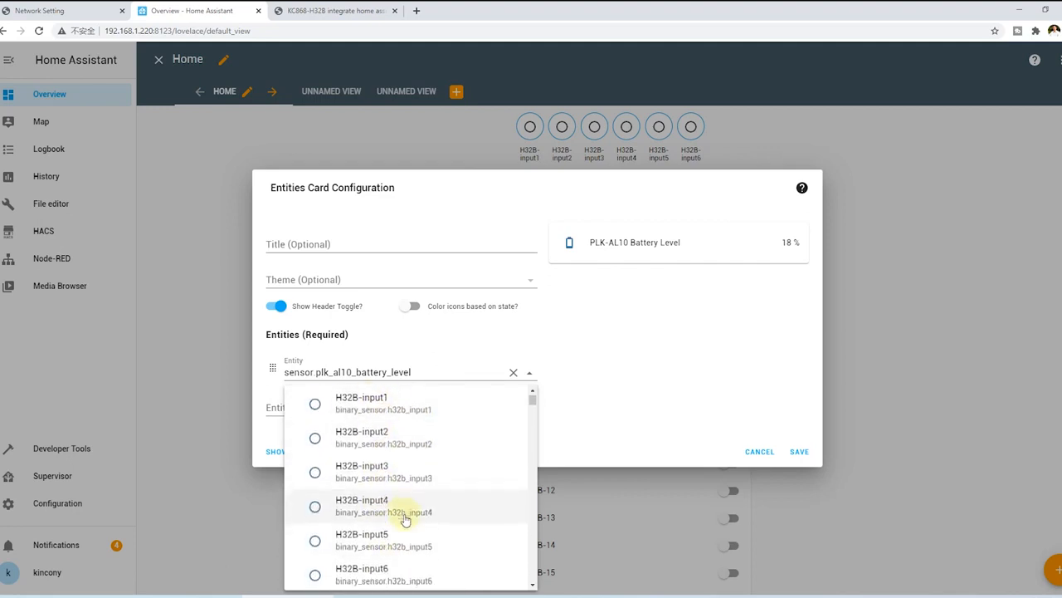
{"action": "scroll", "coordinate": [417, 504], "scroll_direction": "up", "scroll_amount": 3}
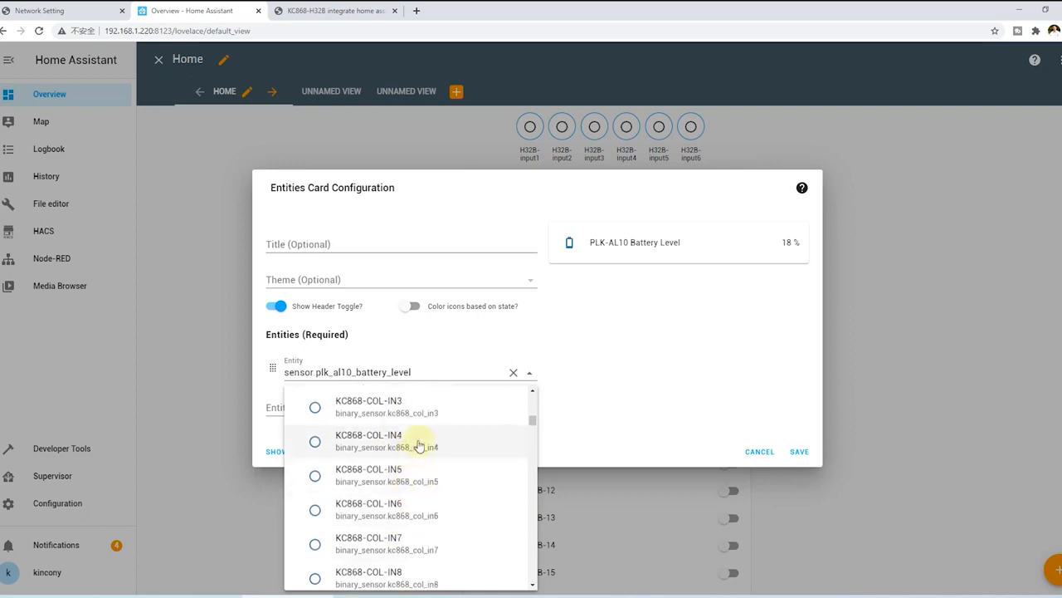
{"action": "scroll", "coordinate": [415, 505], "scroll_direction": "up", "scroll_amount": 3}
{"action": "scroll", "coordinate": [414, 508], "scroll_direction": "up", "scroll_amount": 2}
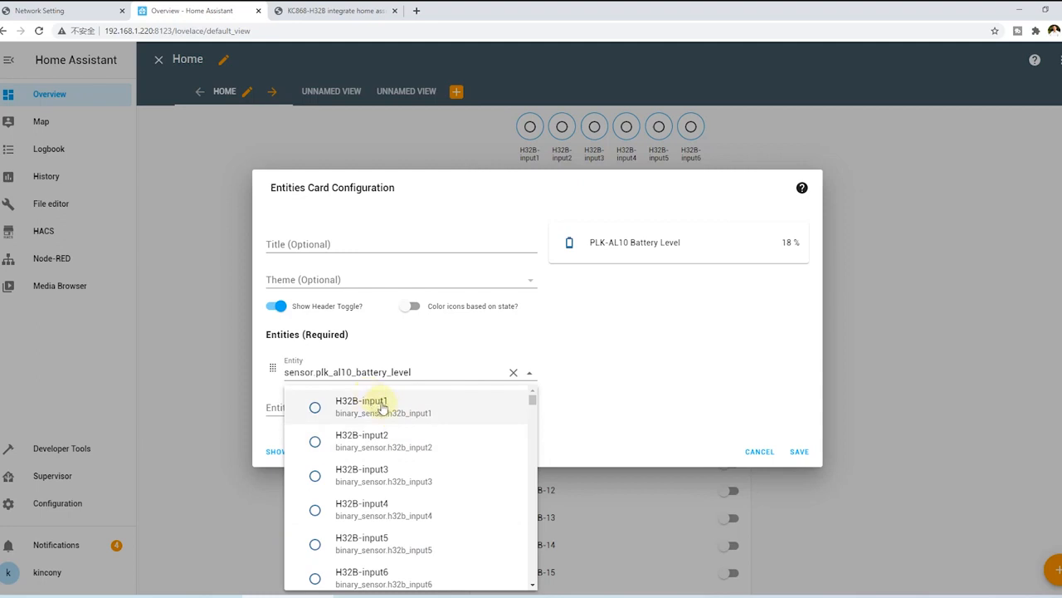
Step: Check the end of the entity list, close it, and discard the new Entities card
{"action": "left_click_drag", "start_coordinate": [532, 400], "coordinate": [530, 576]}
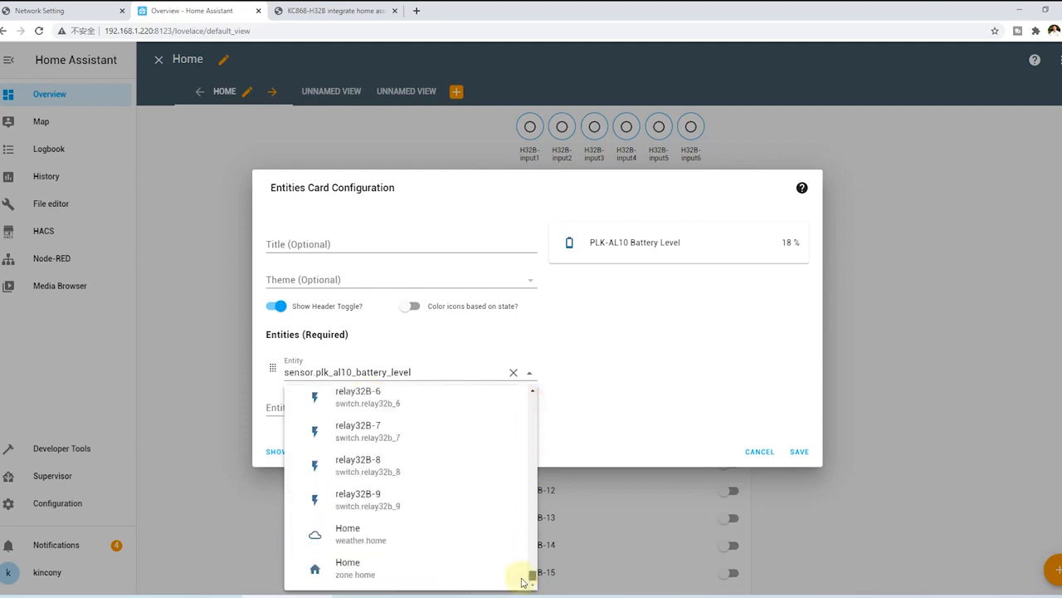
{"action": "left_click", "coordinate": [439, 214]}
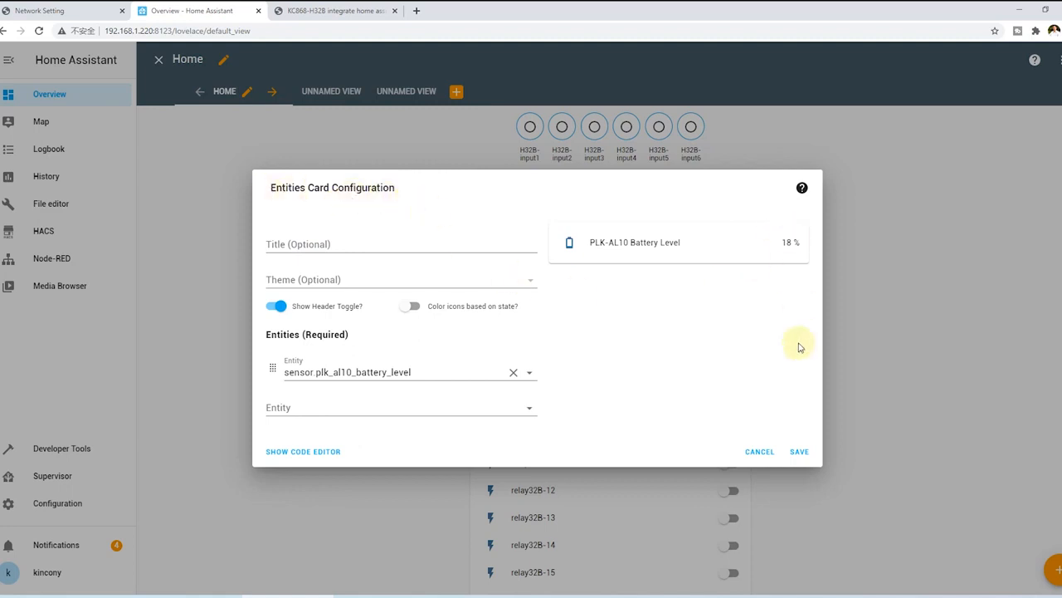
{"action": "left_click", "coordinate": [761, 450]}
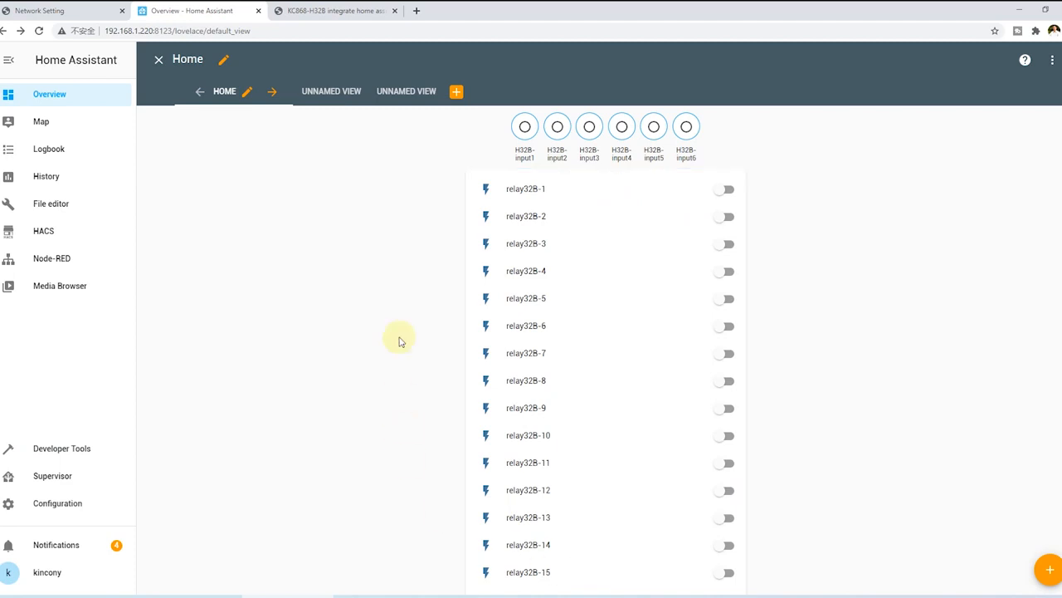
Step: Test the relay32B-1 and relay32B-2 switches by turning both on and then both off
{"action": "left_click", "coordinate": [726, 193]}
{"action": "left_click", "coordinate": [727, 217]}
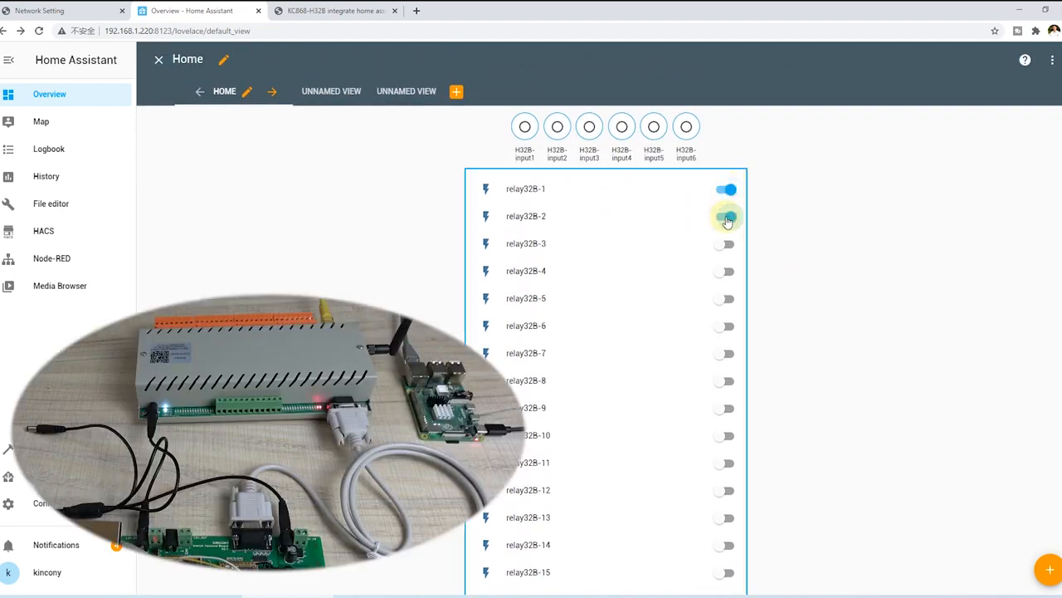
{"action": "left_click", "coordinate": [727, 190]}
{"action": "left_click", "coordinate": [727, 218]}
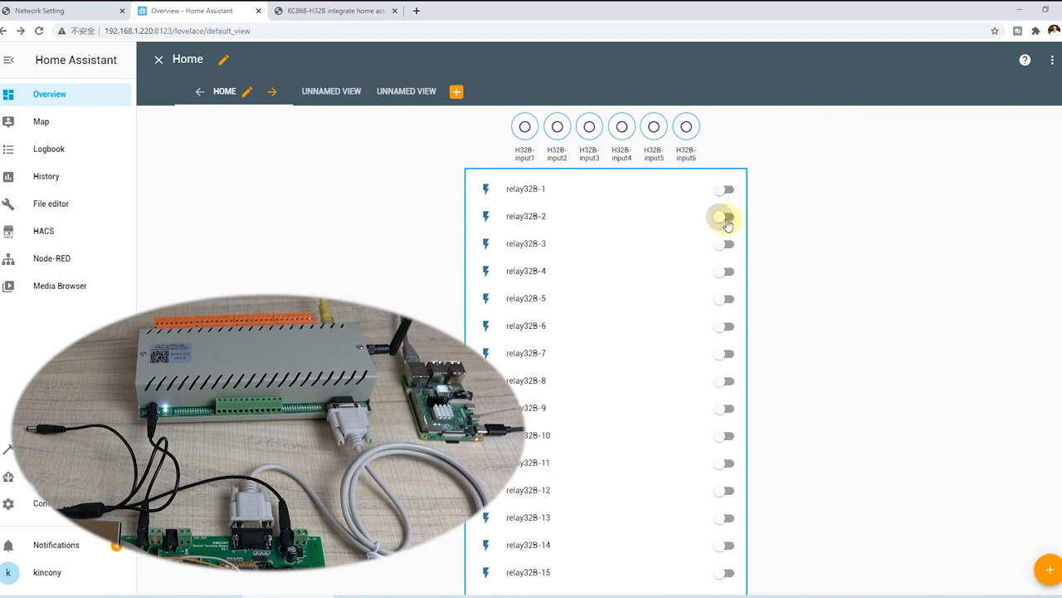